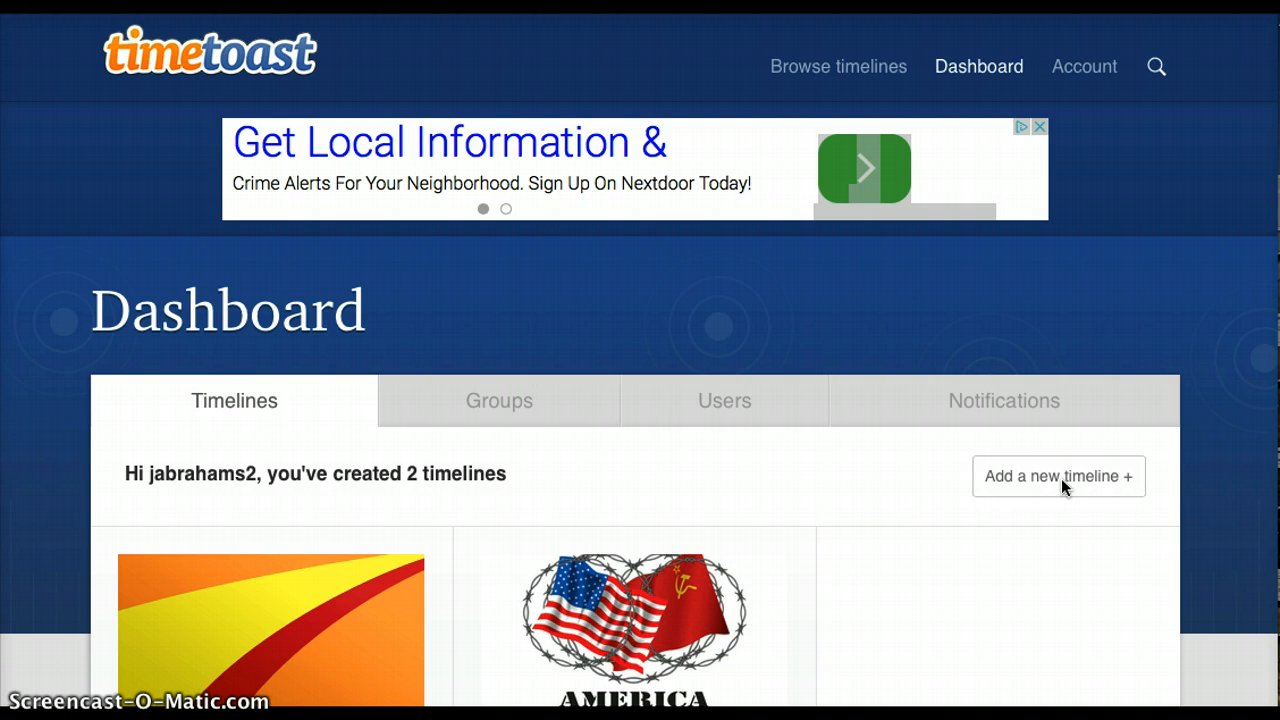
Start a new timeline titled "World War I" and set its category to History
click(1062, 482)
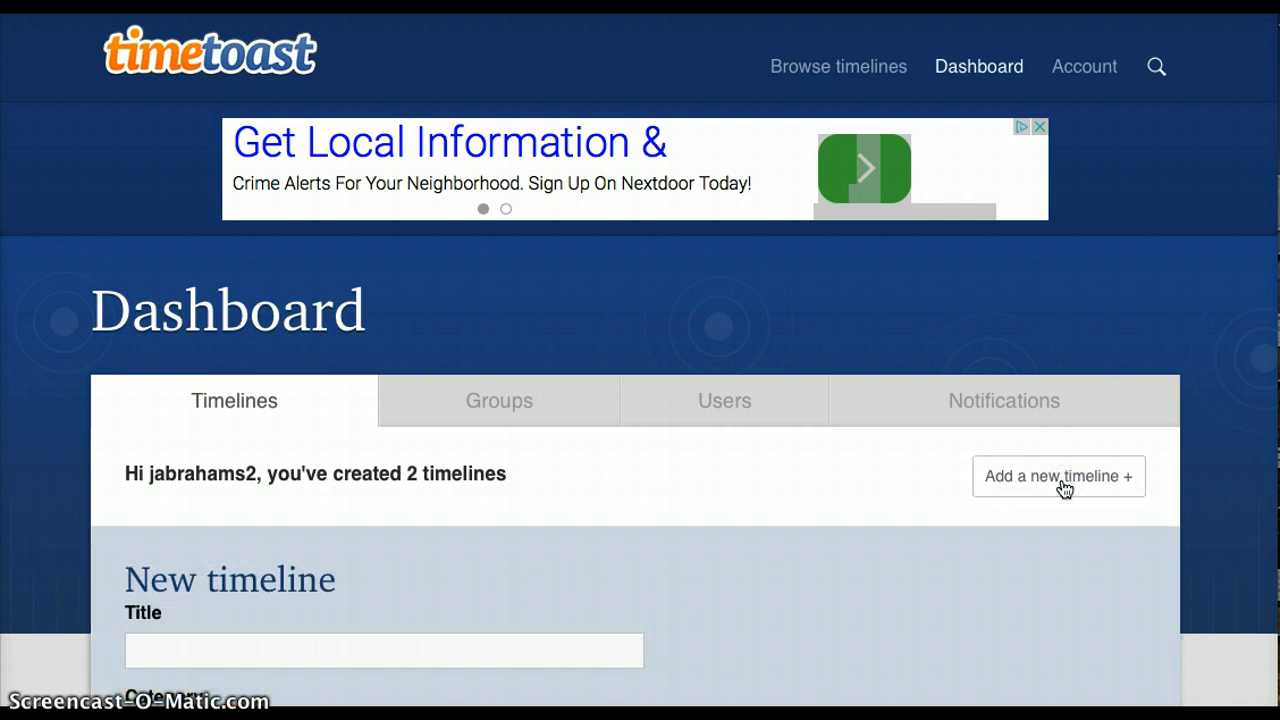
scroll(850, 532, down, 5)
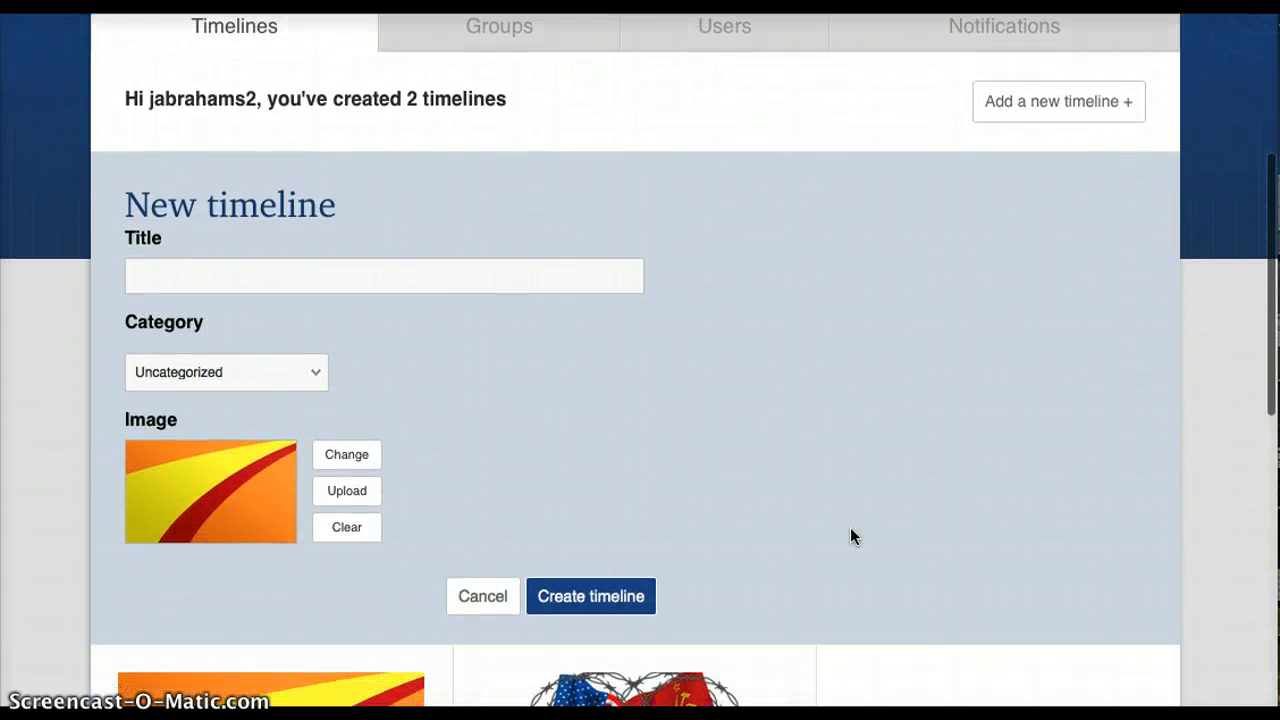
click(399, 277)
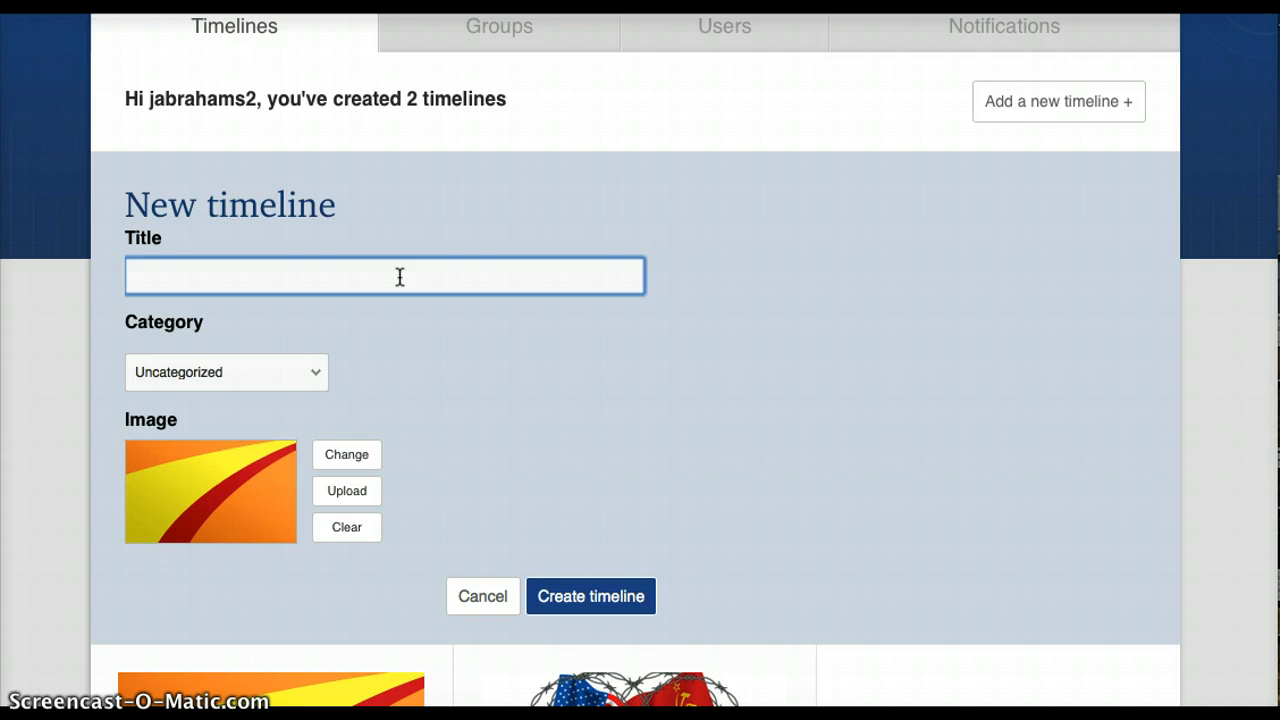
text(World War I)
click(322, 373)
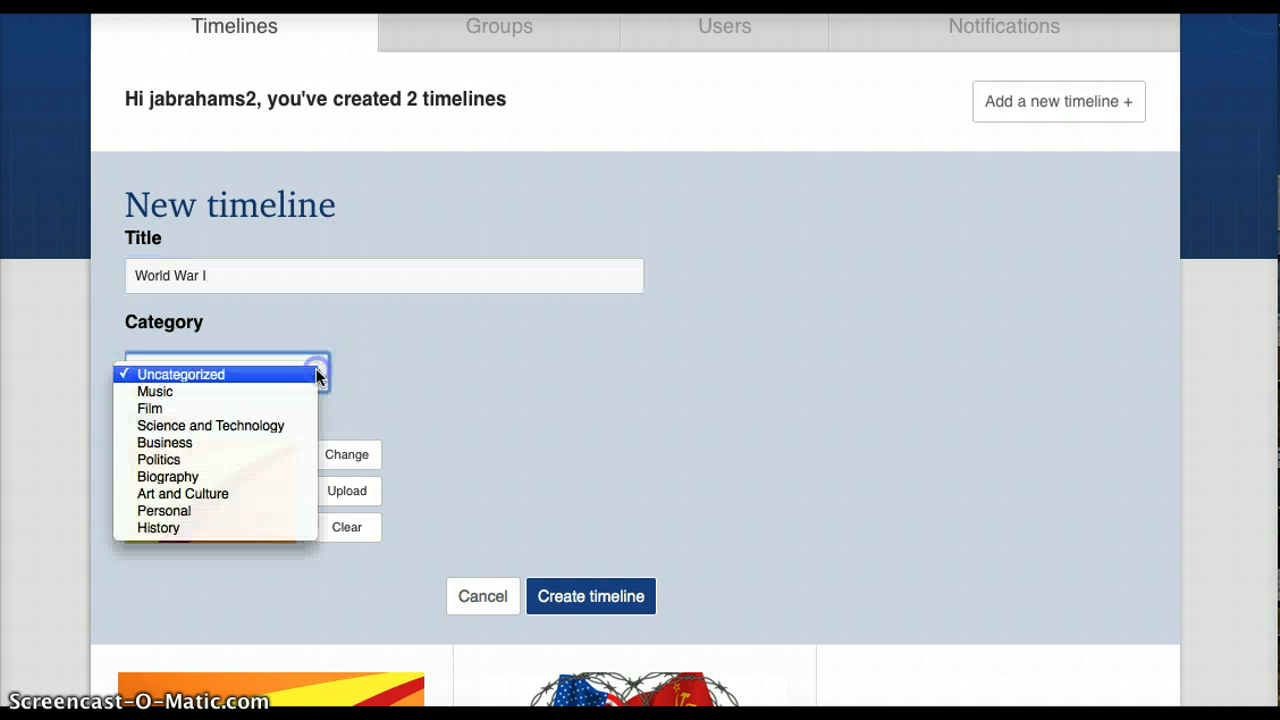
click(236, 527)
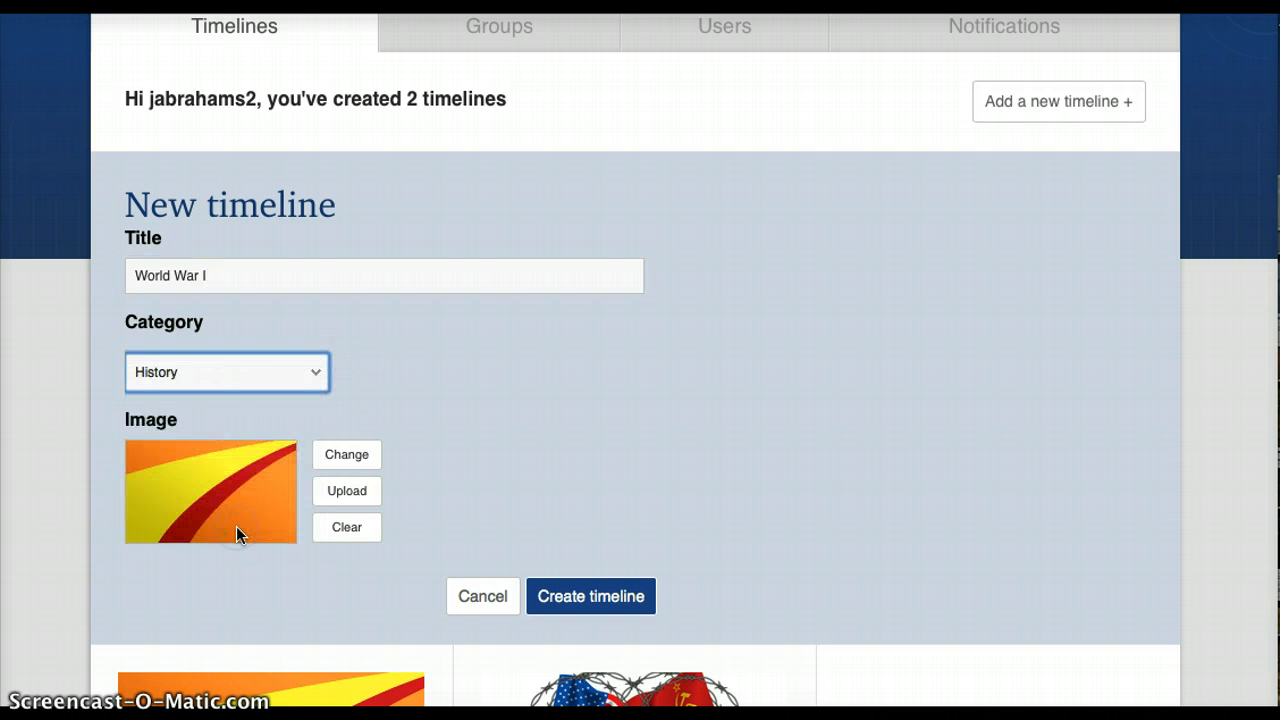
click(340, 464)
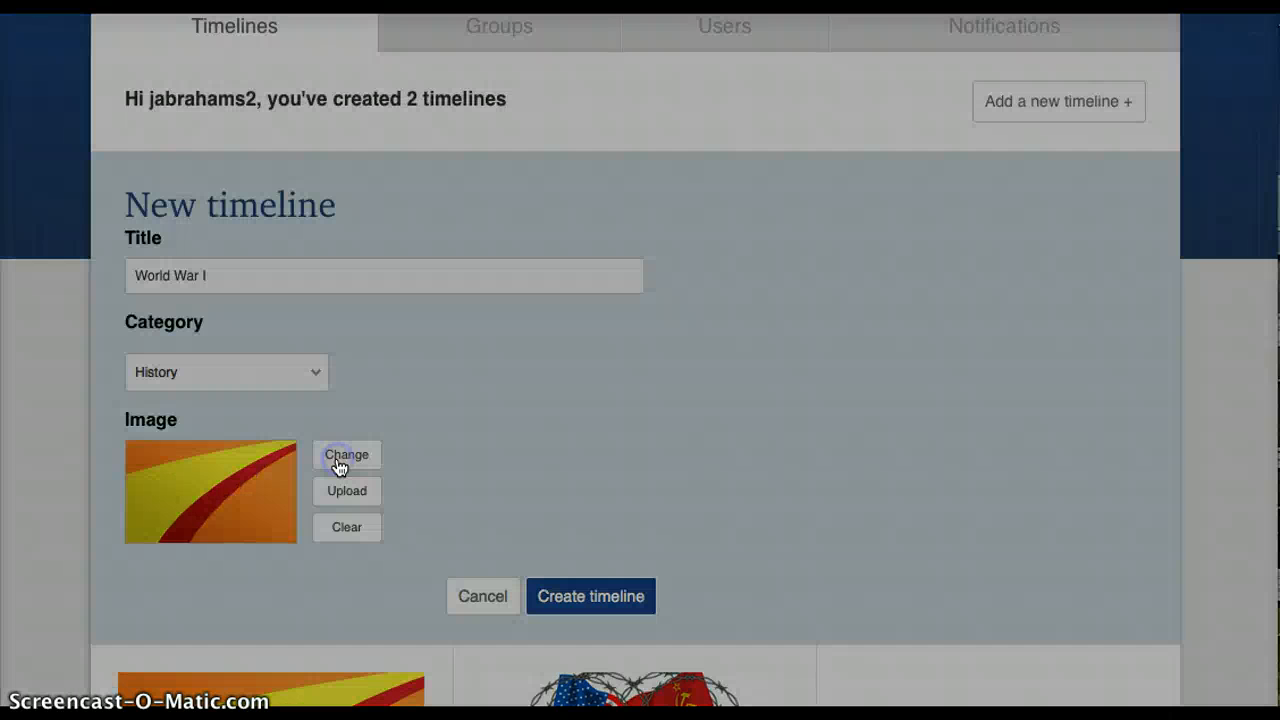
click(348, 463)
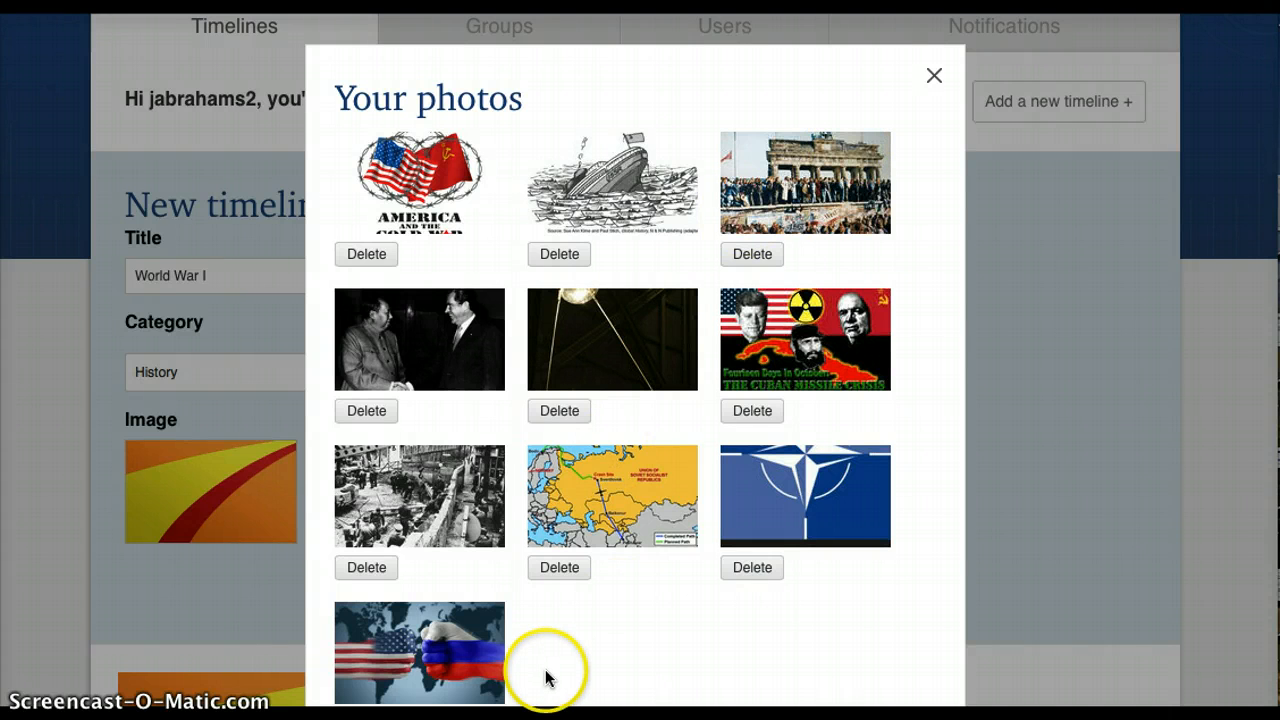
click(933, 72)
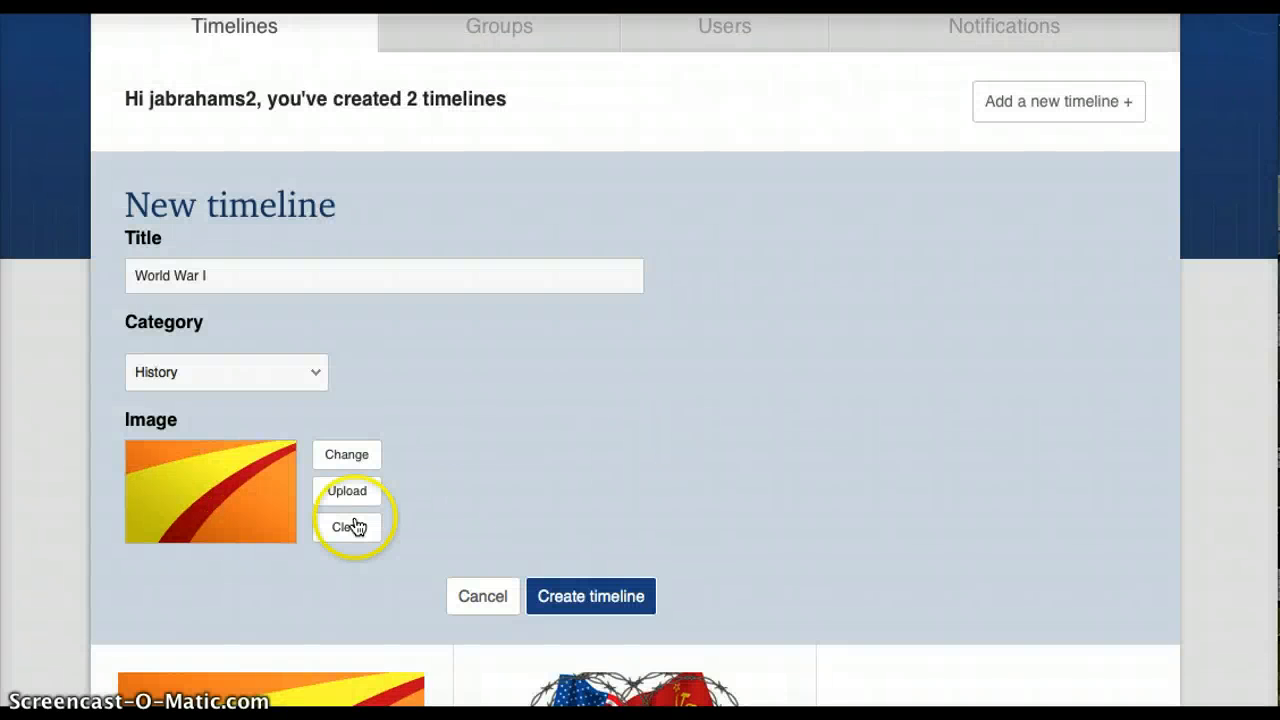
Create the World War I timeline with the default image
click(557, 600)
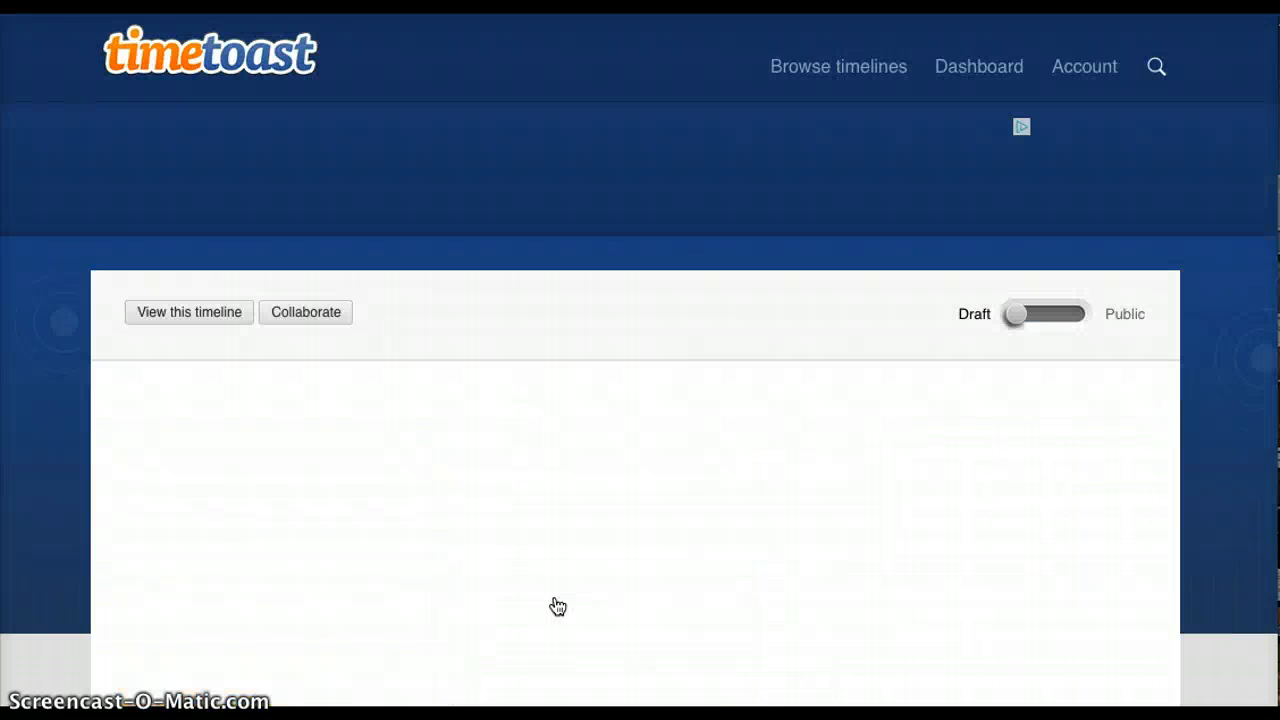
scroll(557, 606, down, 4)
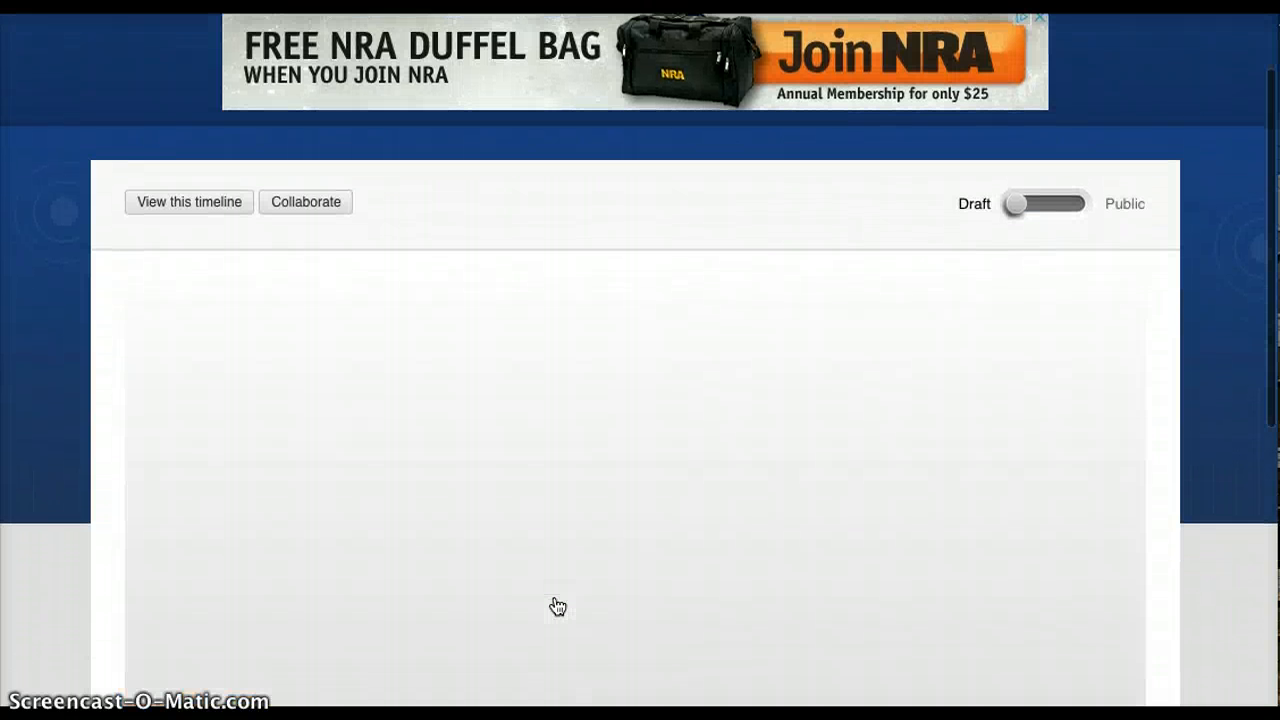
scroll(557, 606, down, 1)
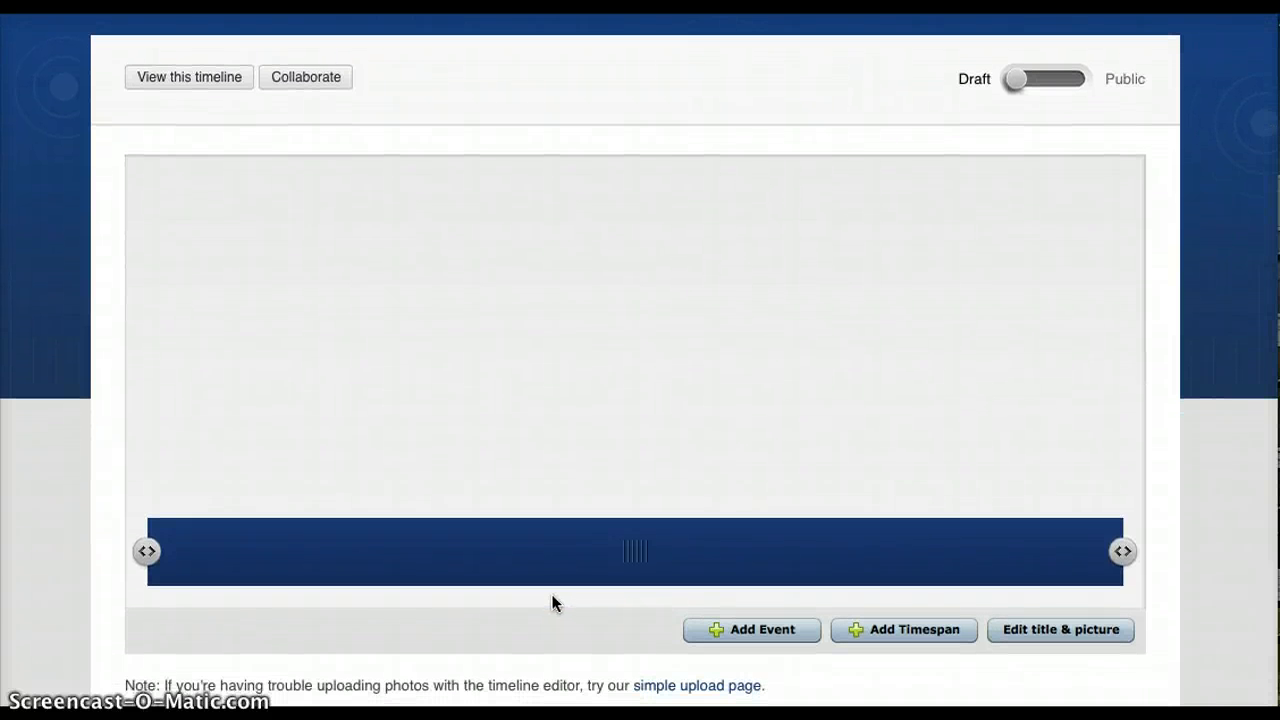
Add a new event to the timeline with the title "Archduke Frans Ferdindand assassination"
click(758, 640)
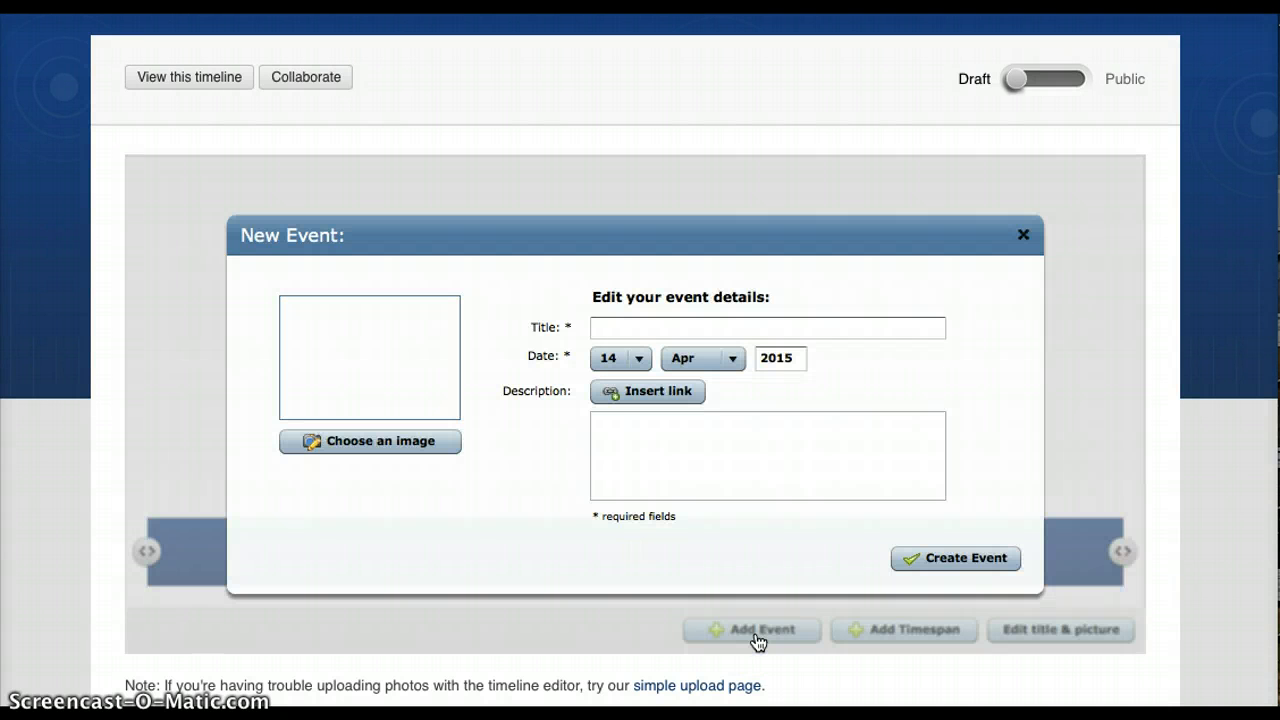
click(703, 329)
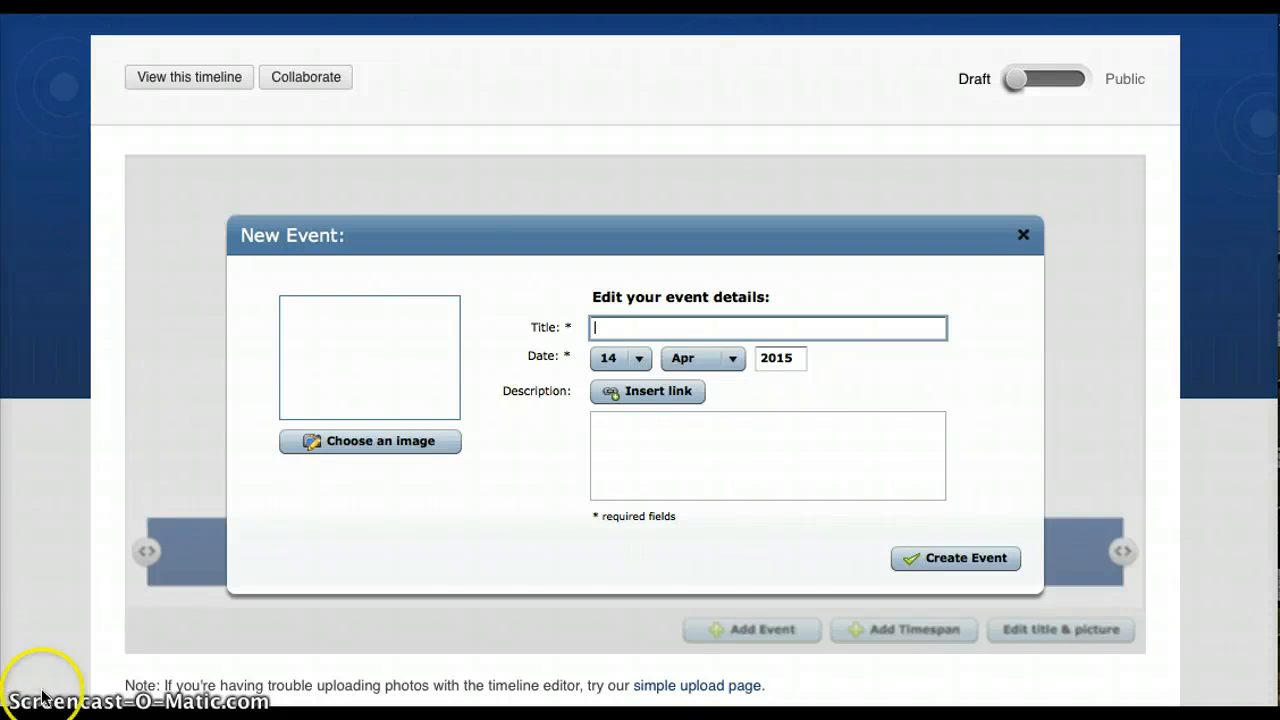
click(718, 334)
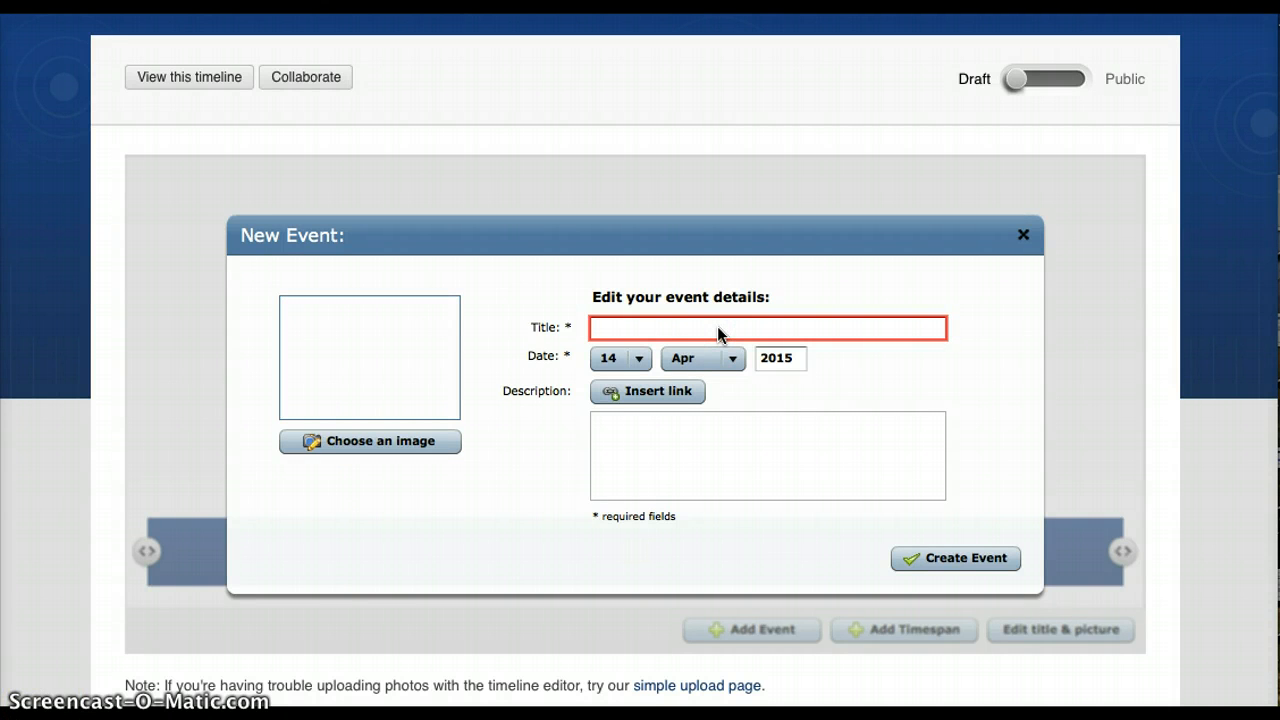
text(Archduke Frans Ferdindand assassinatio)
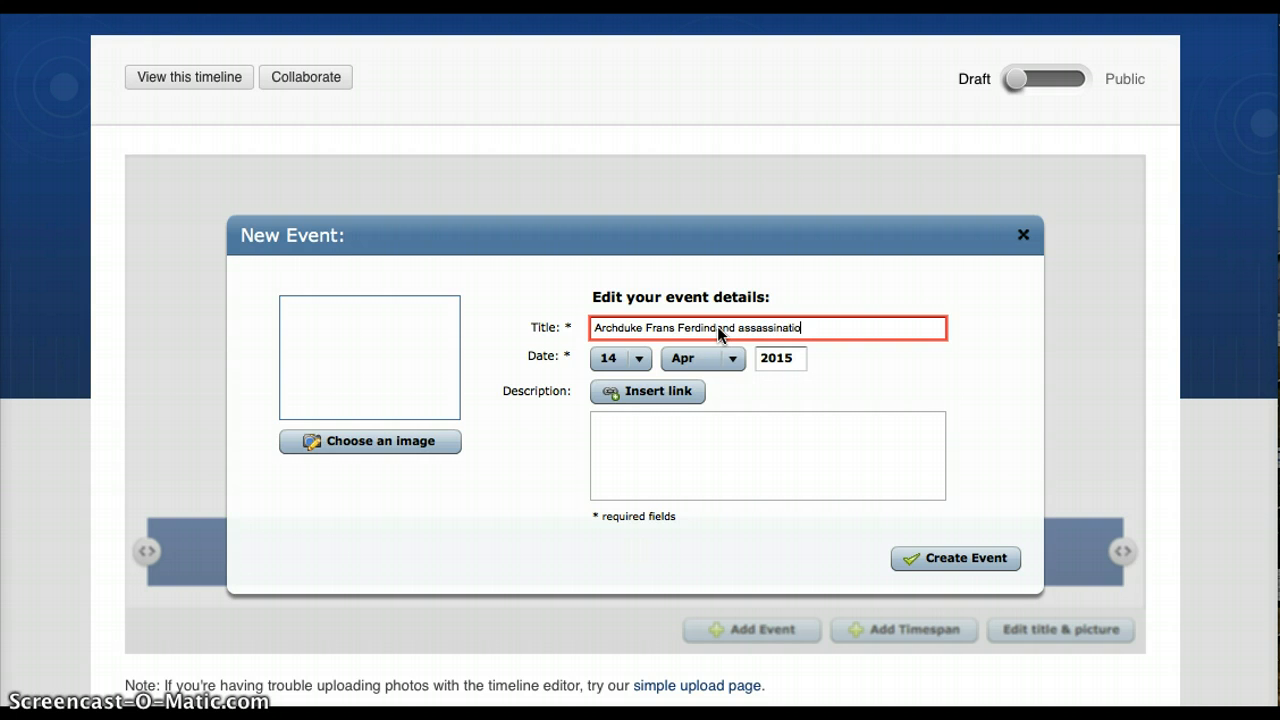
text(n)
Set the event's date to 28 Jun 1914
click(636, 359)
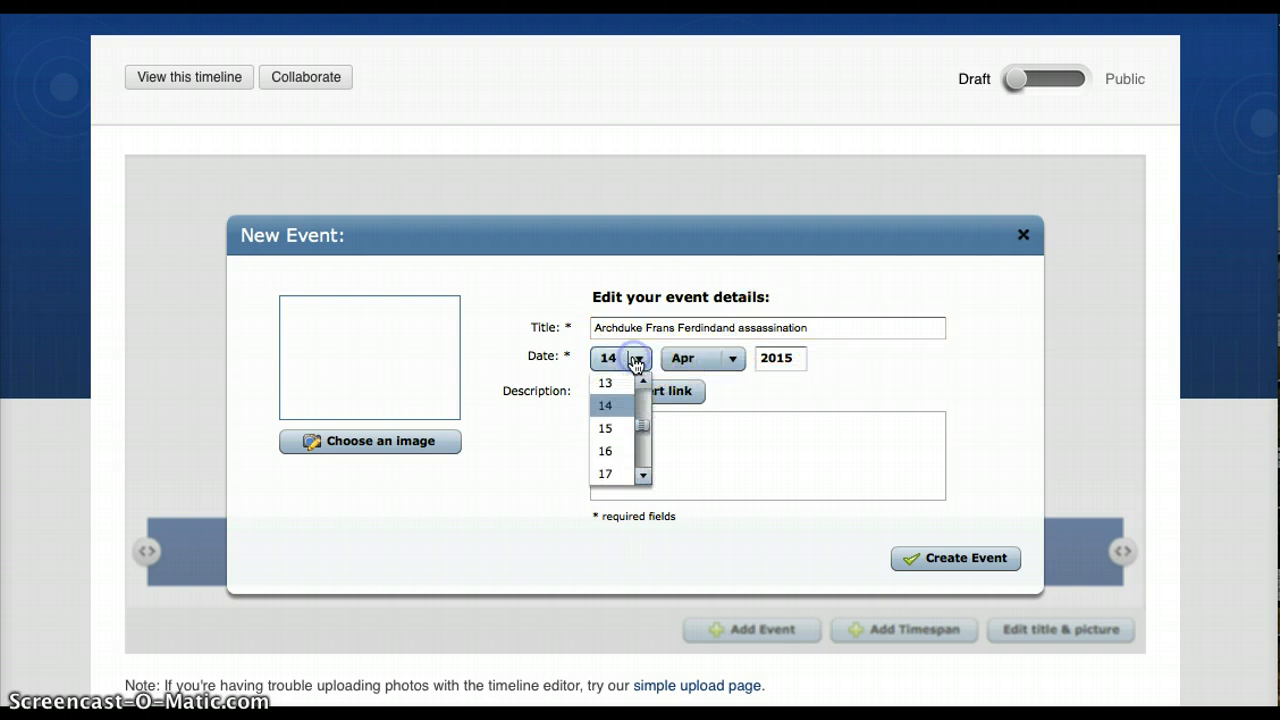
click(646, 443)
click(646, 453)
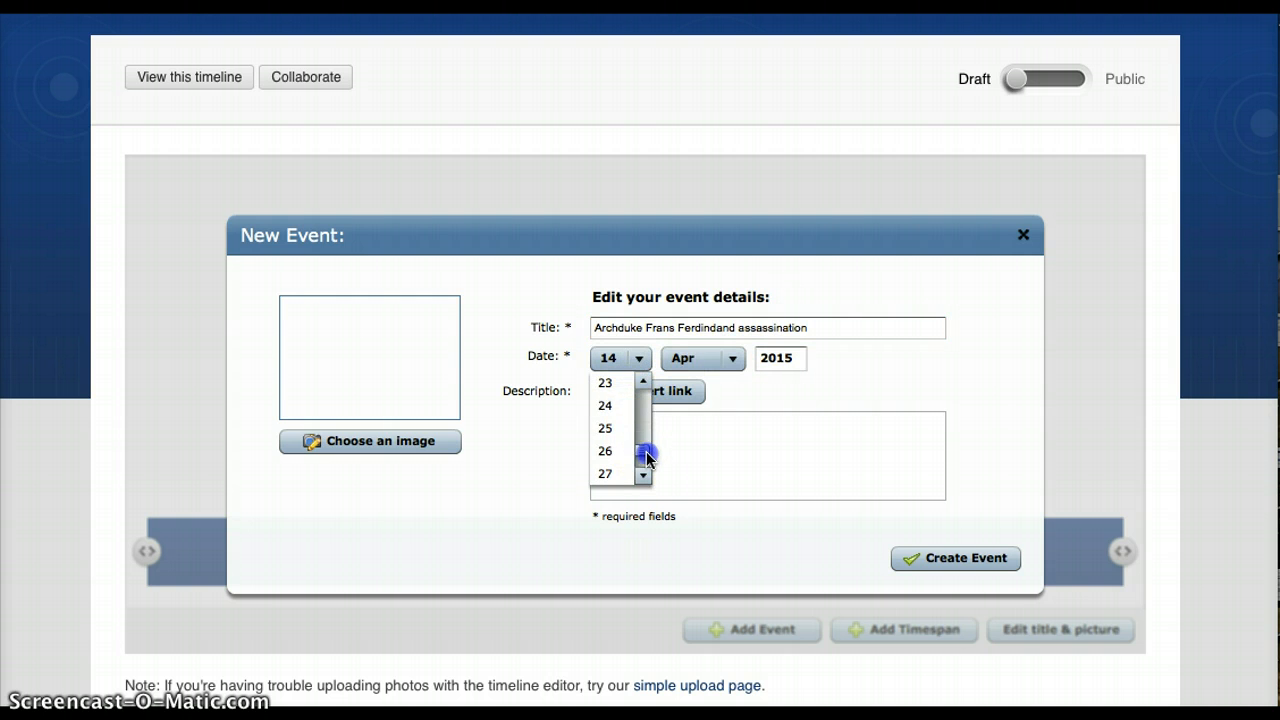
click(643, 476)
click(614, 475)
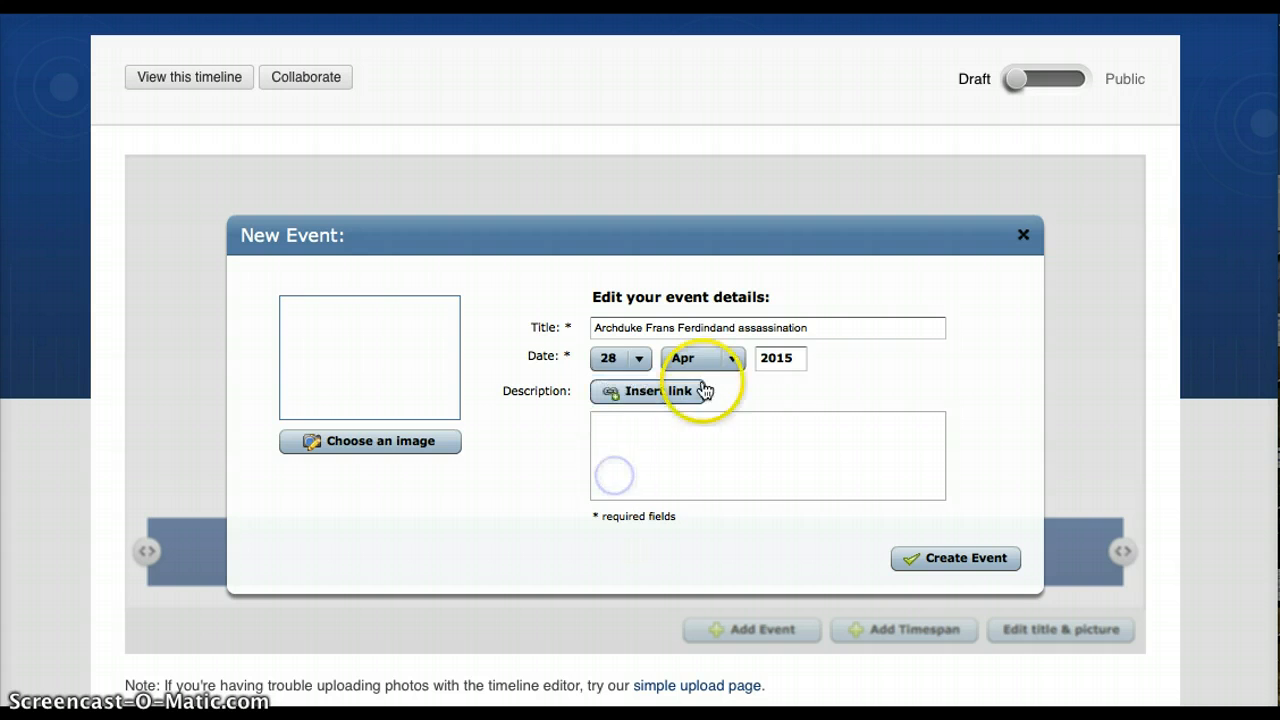
click(717, 358)
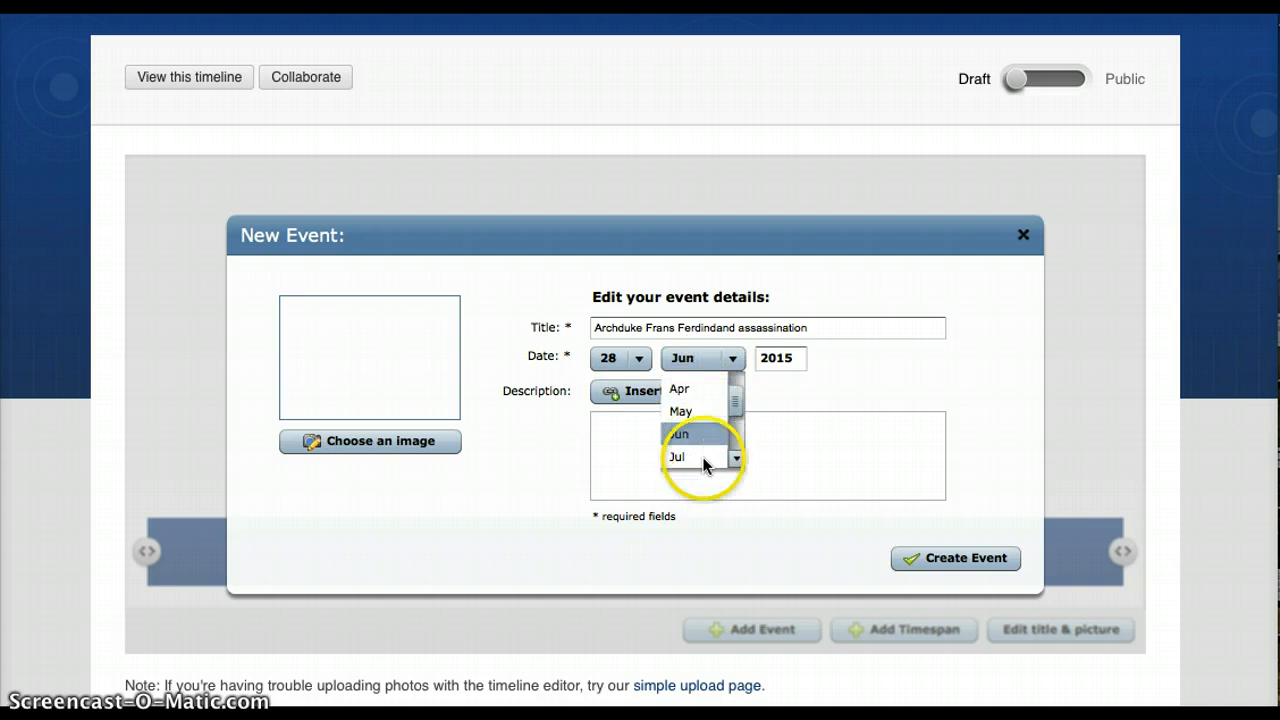
click(702, 438)
drag(795, 361, 701, 361)
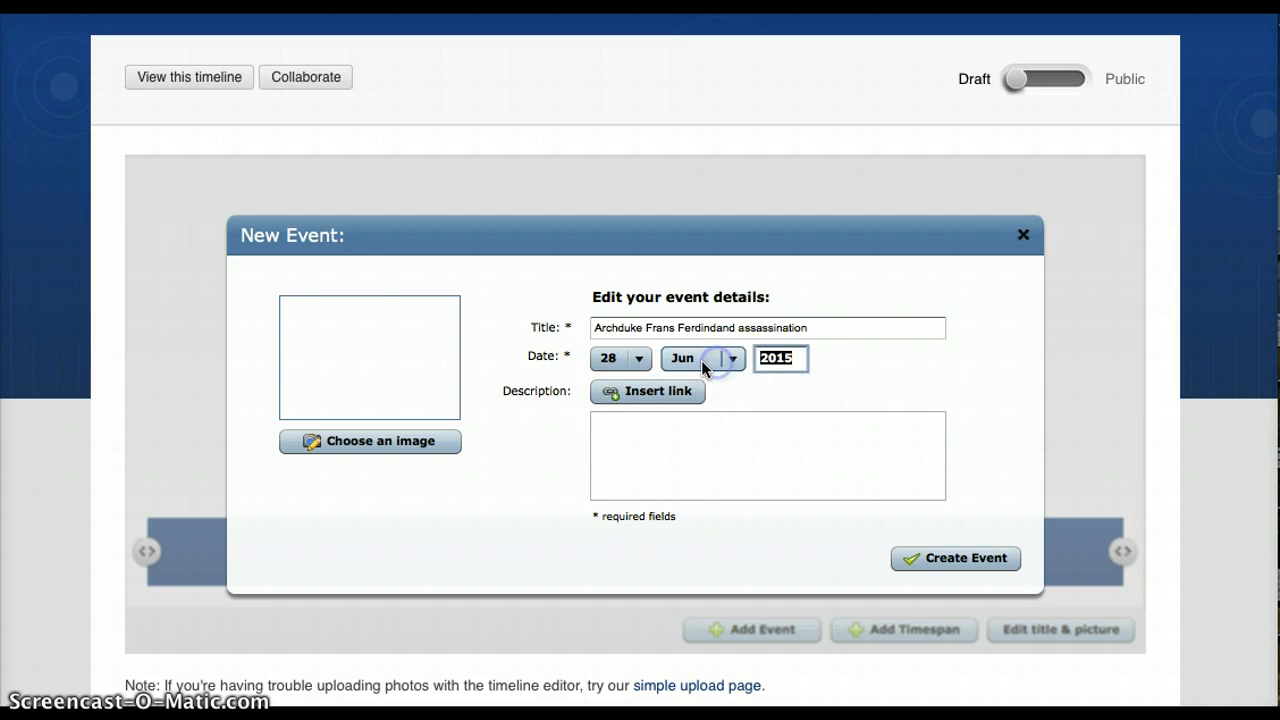
text(1914)
Enter the event description "1-2 sentence explanation of the event. In complete sentences."
click(634, 423)
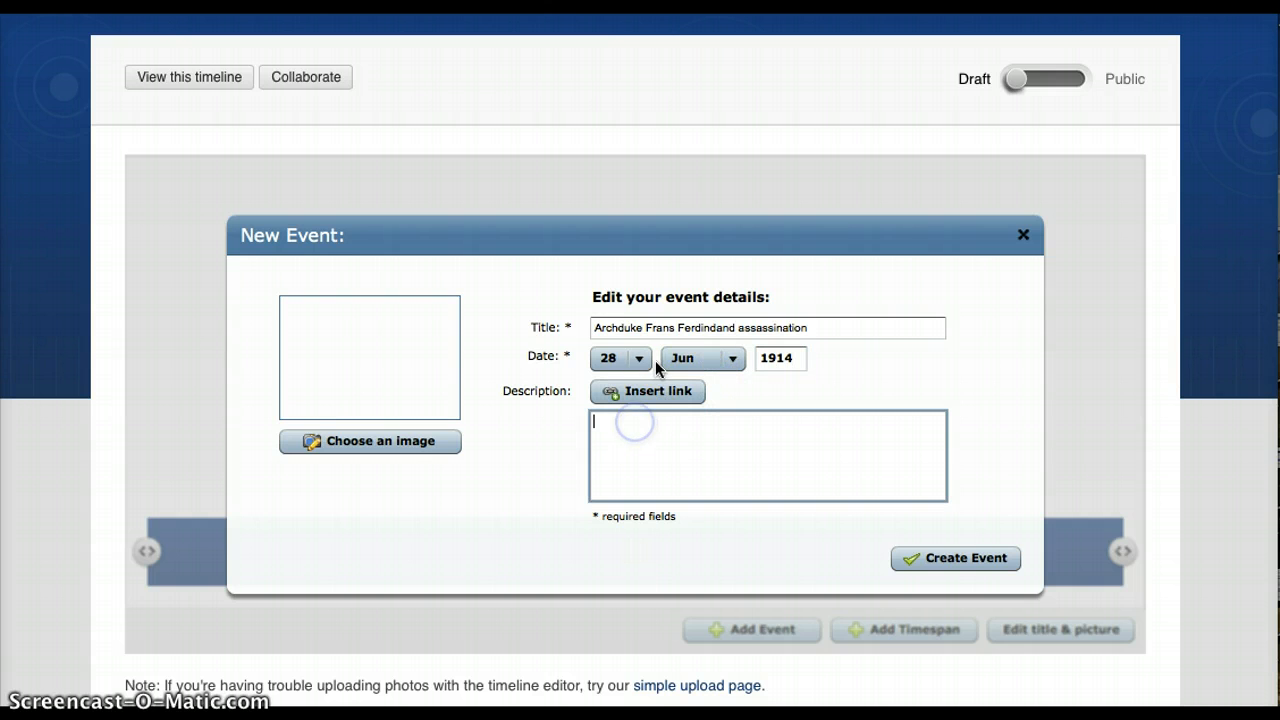
click(624, 358)
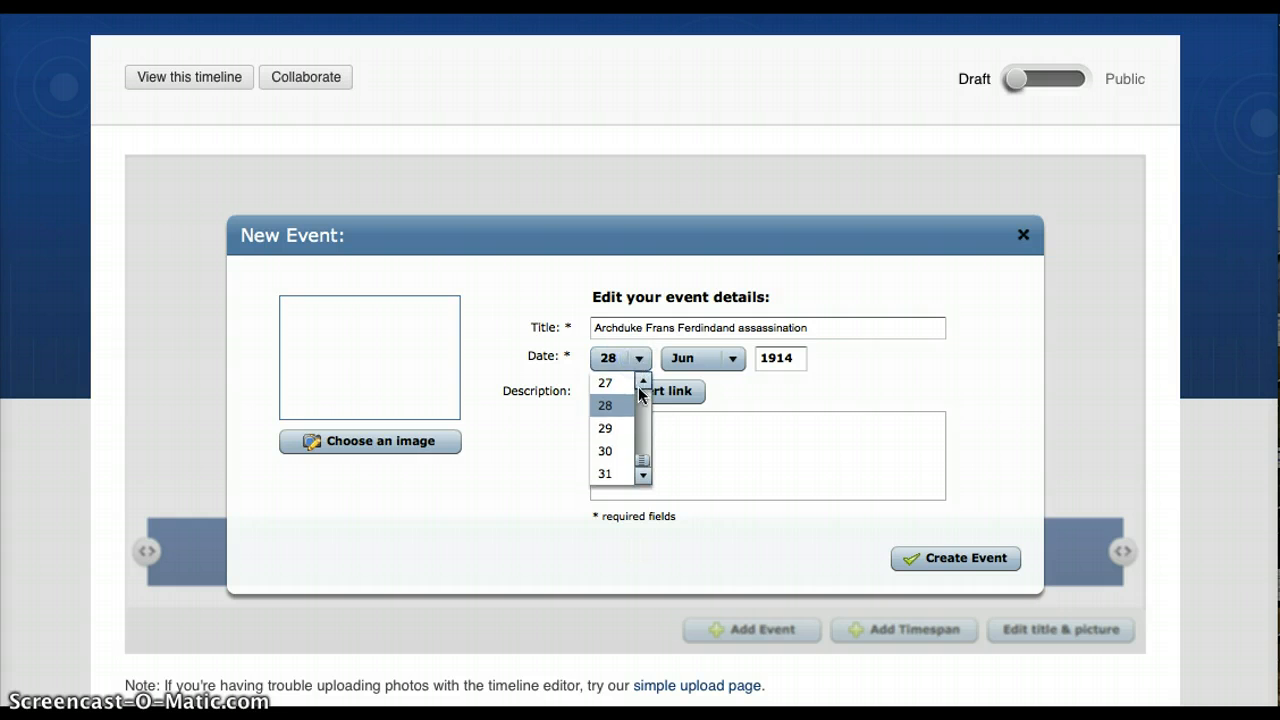
click(812, 400)
click(634, 444)
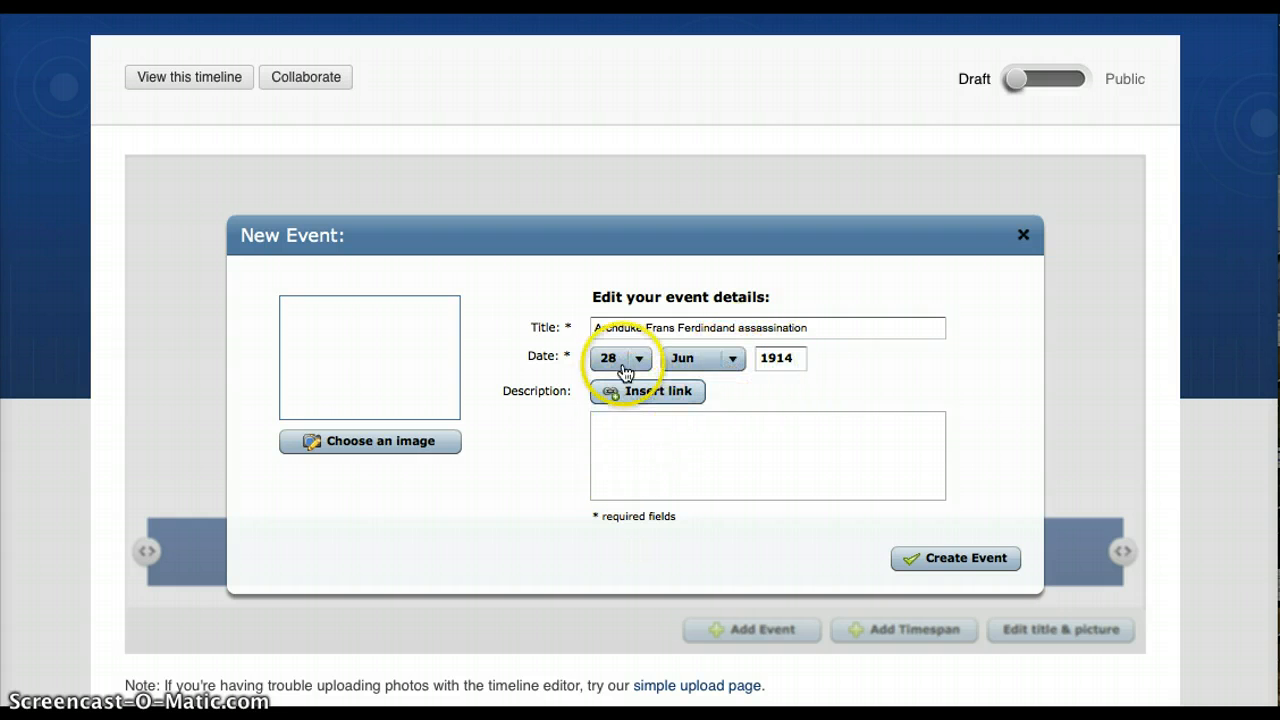
click(640, 427)
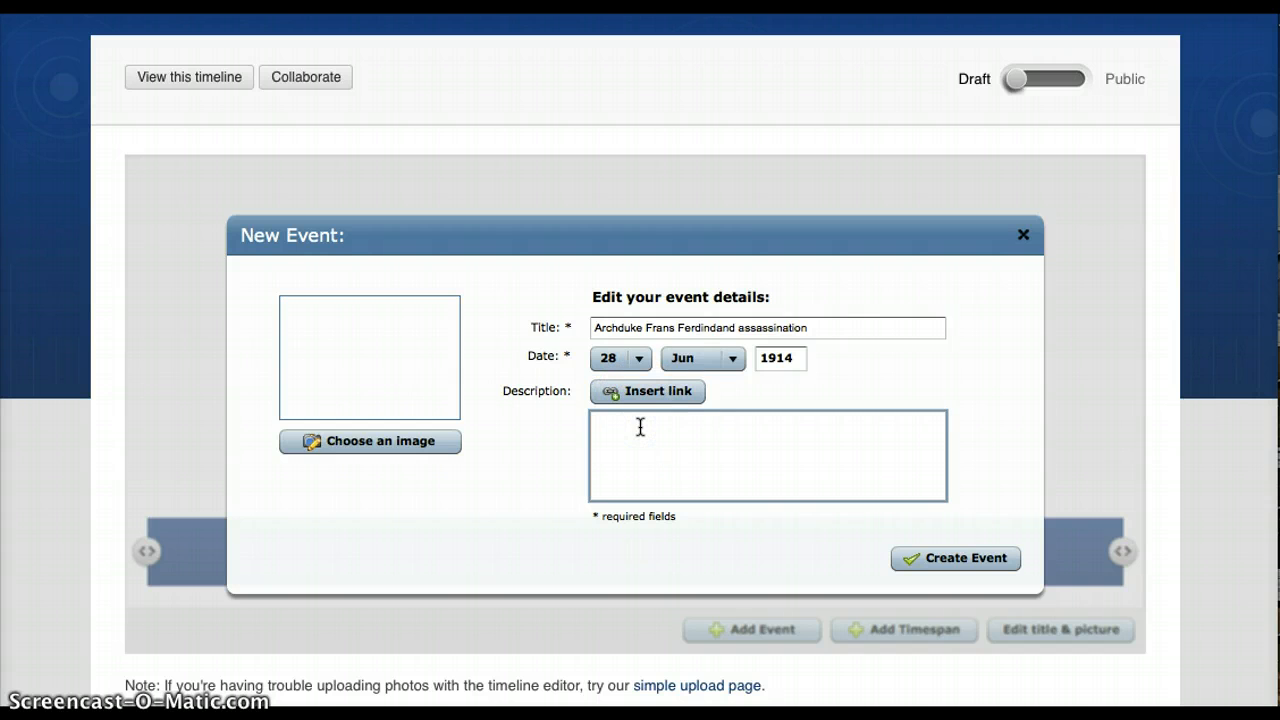
text(1-2 sentence explainnation of the event. In co)
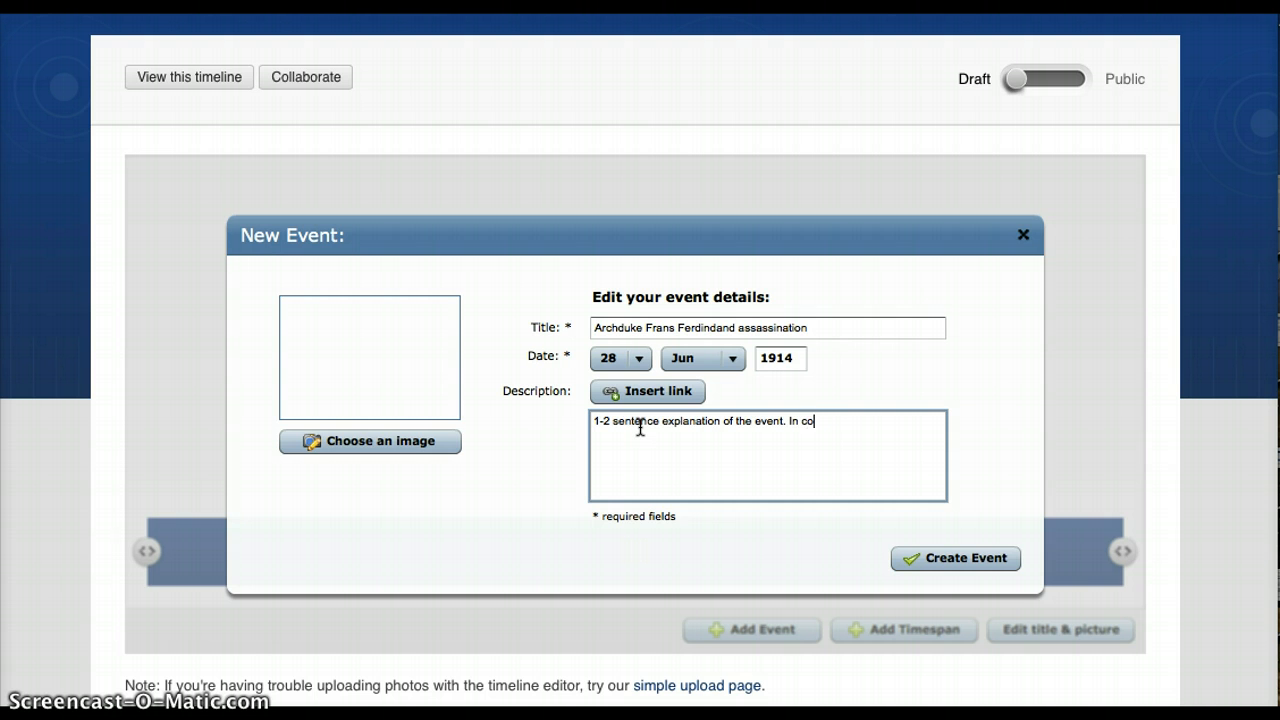
text(mplete sentences.)
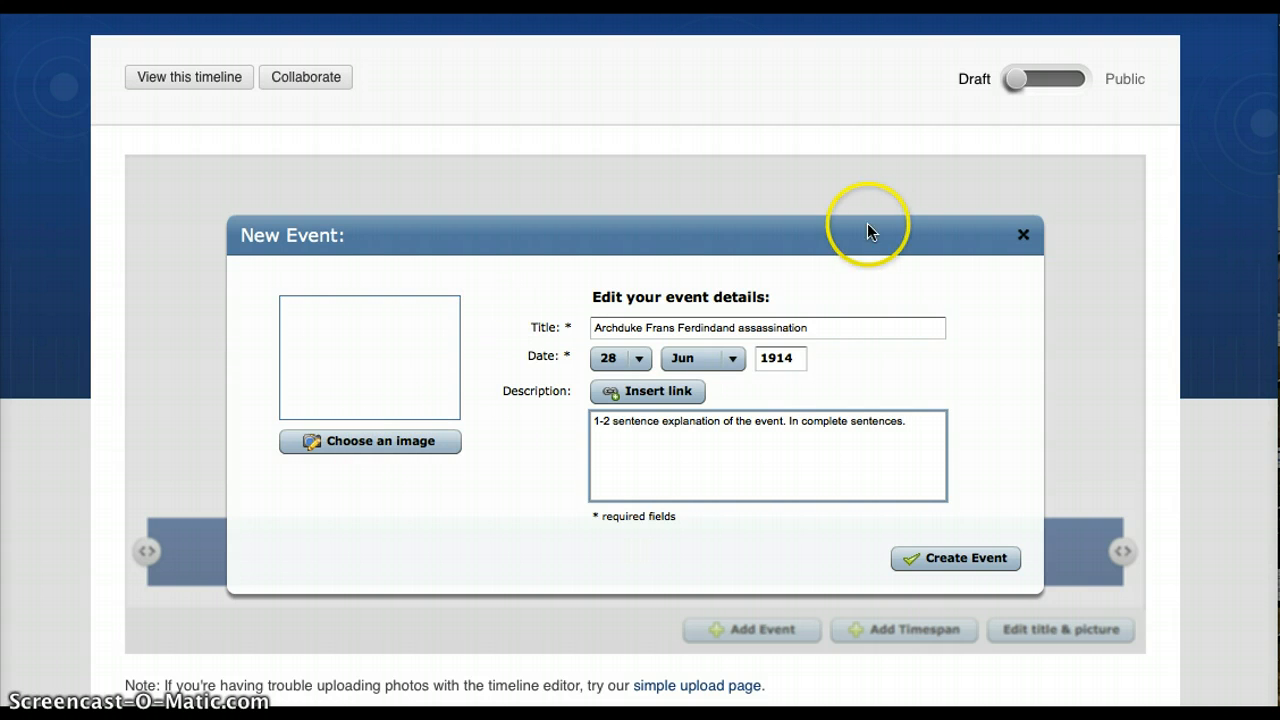
Switch to the image search results and save the painting of the assassination to the Desktop as sarajevo-murder.jpg
key(ctrl+Tab)
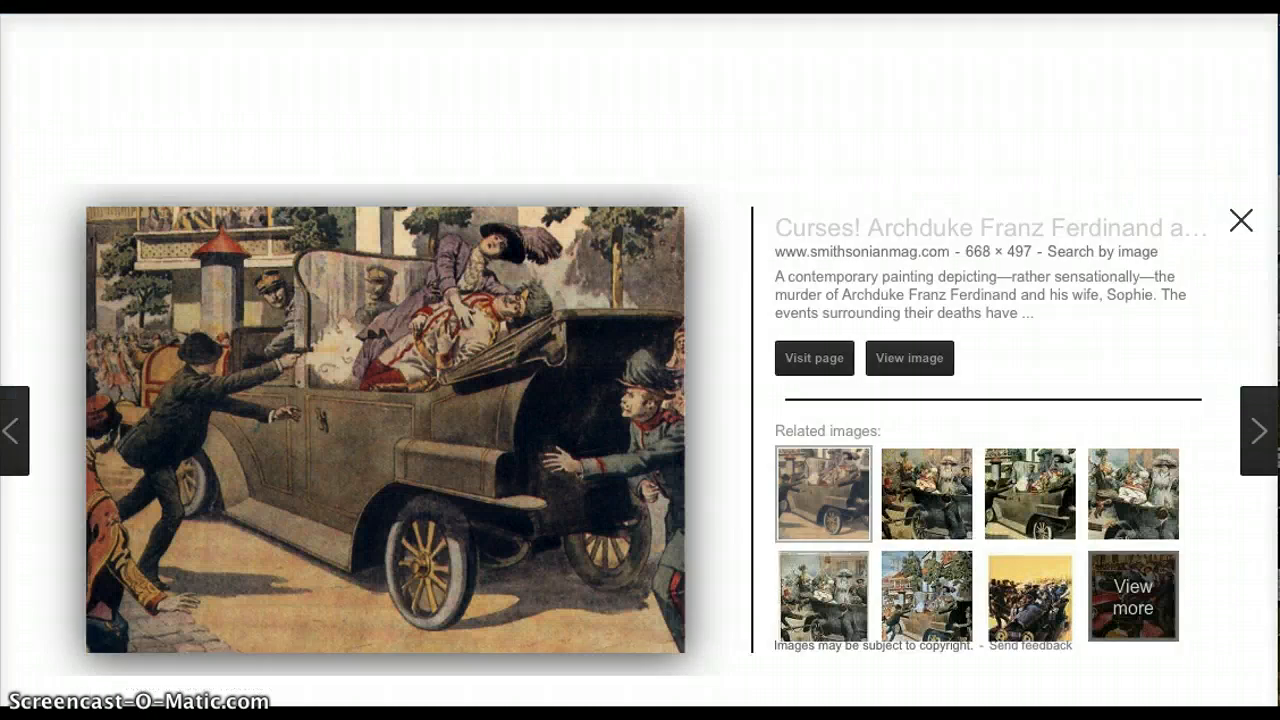
right_click(421, 291)
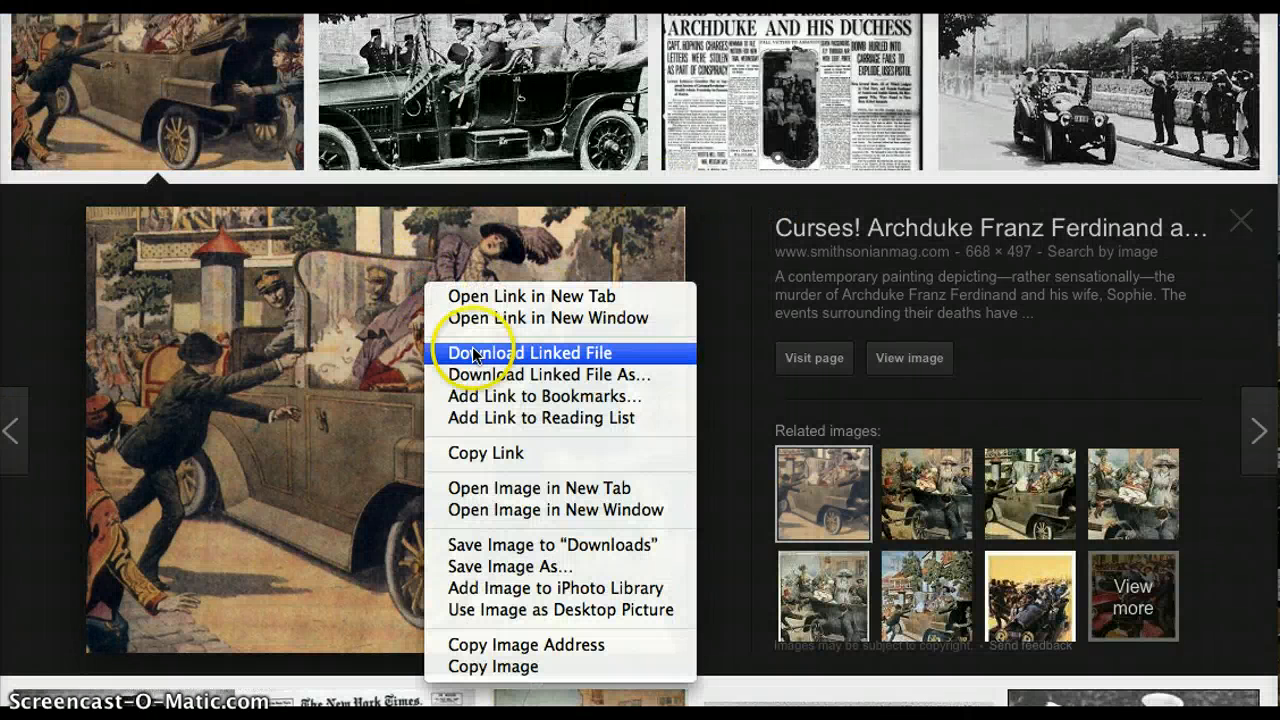
click(520, 566)
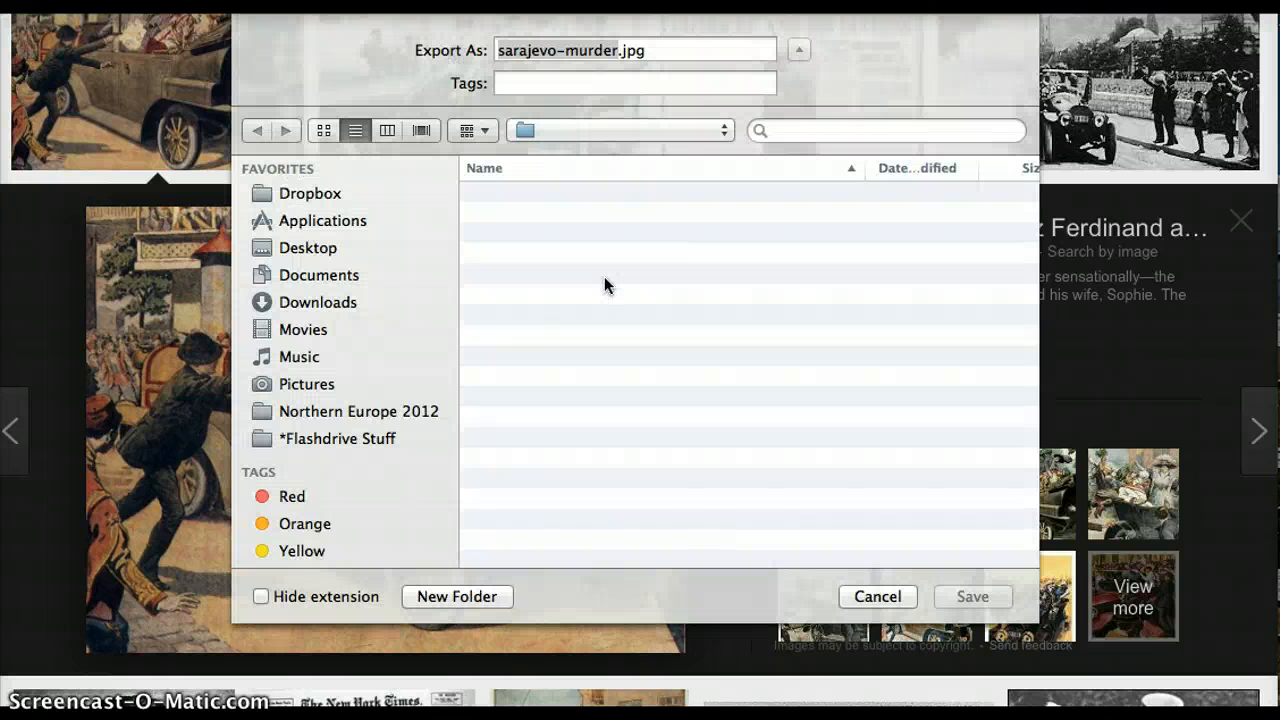
click(553, 199)
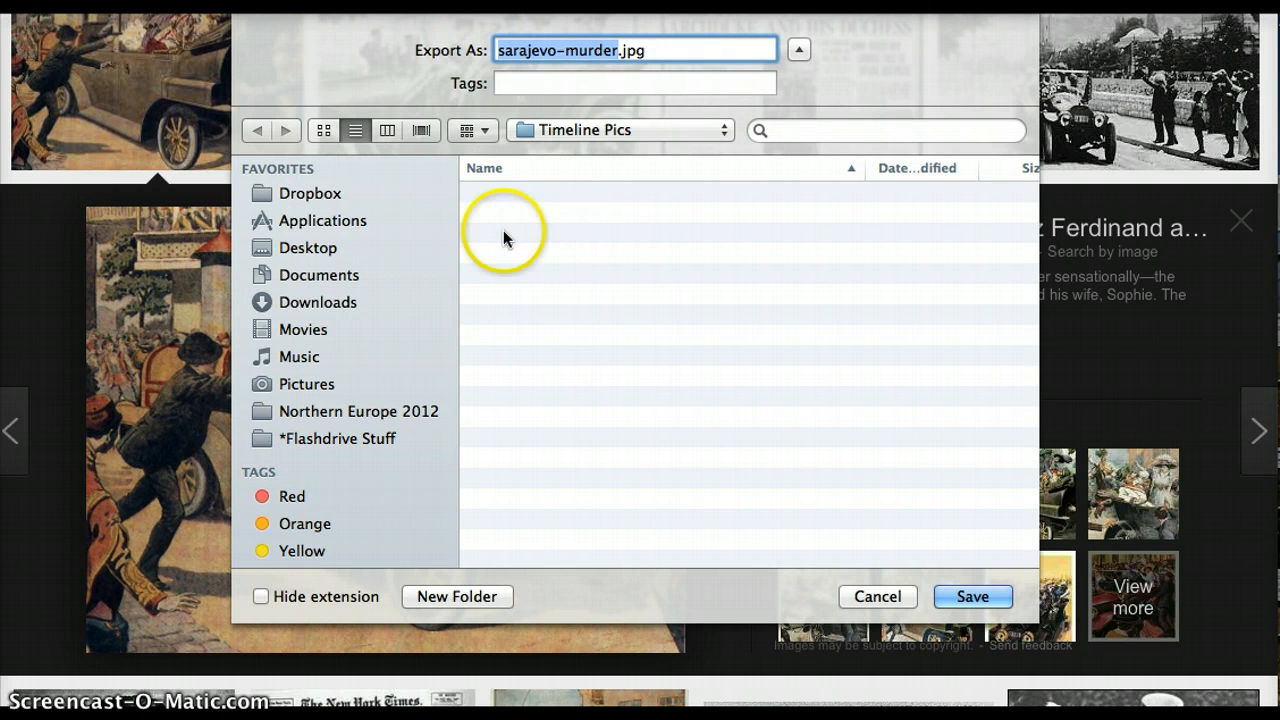
click(310, 252)
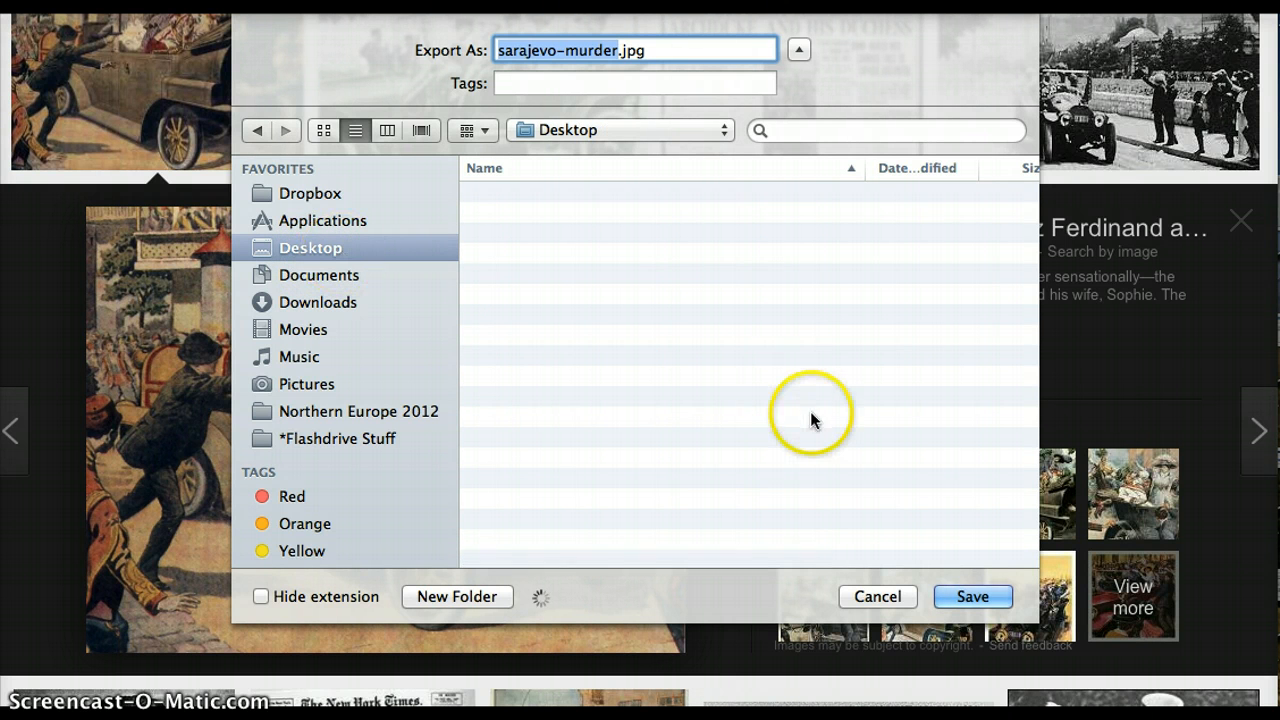
click(972, 596)
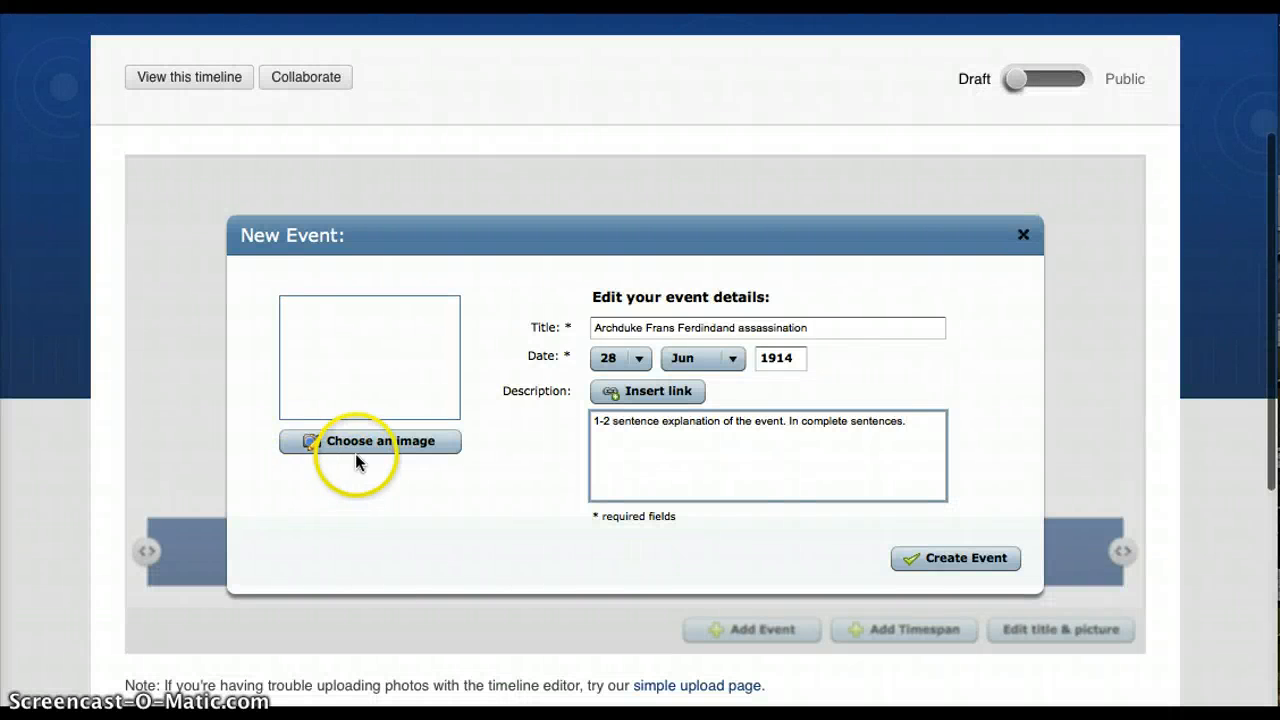
Upload sarajevo-murder.jpg from the Desktop as the assassination event's image
click(365, 446)
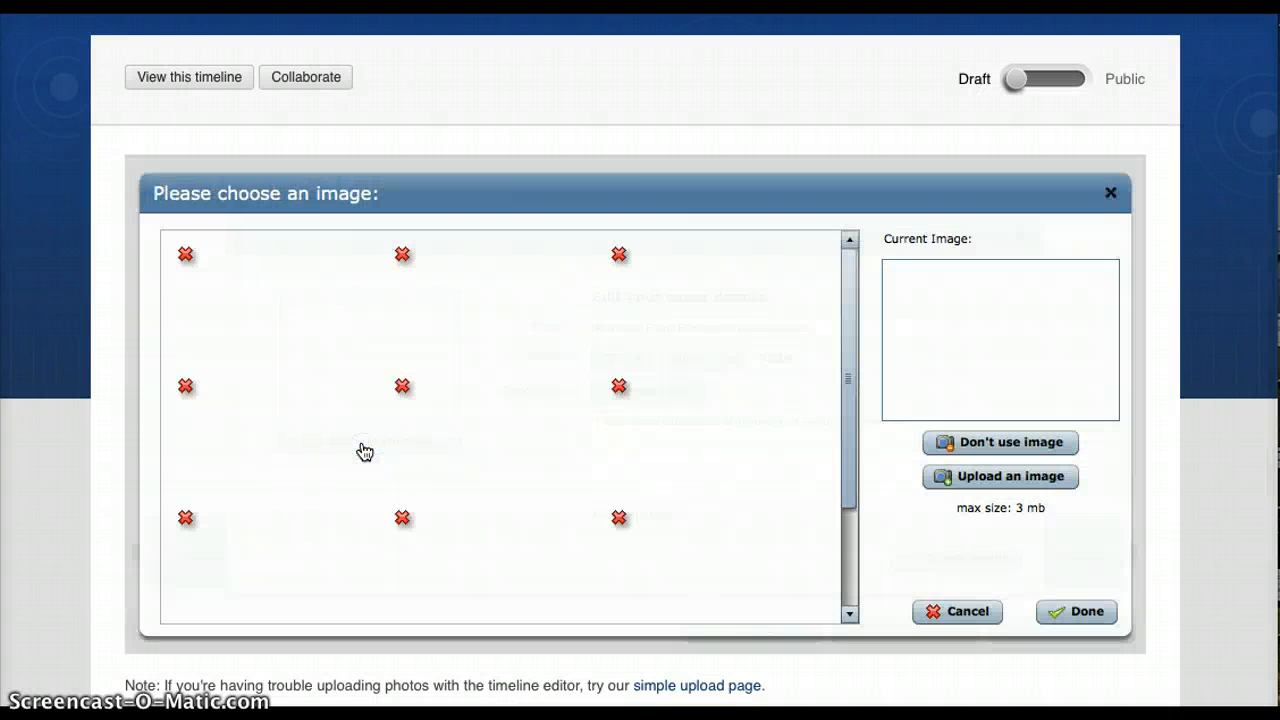
click(1003, 485)
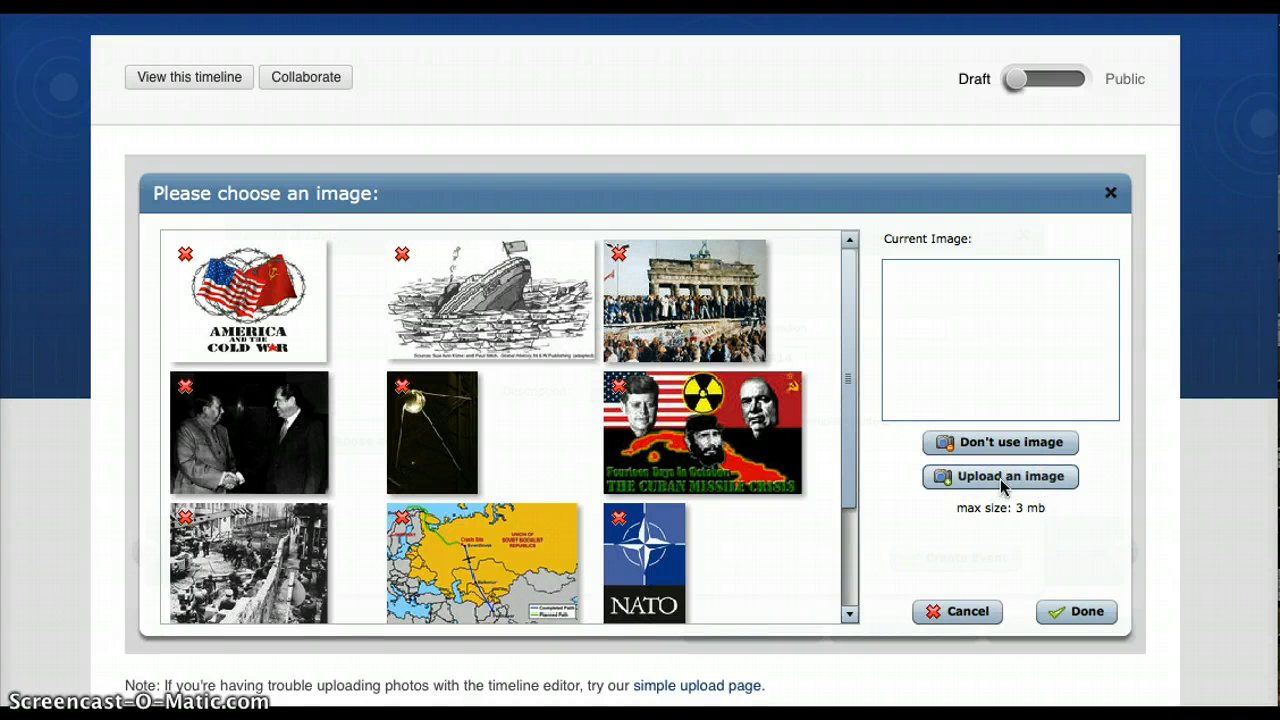
click(1003, 478)
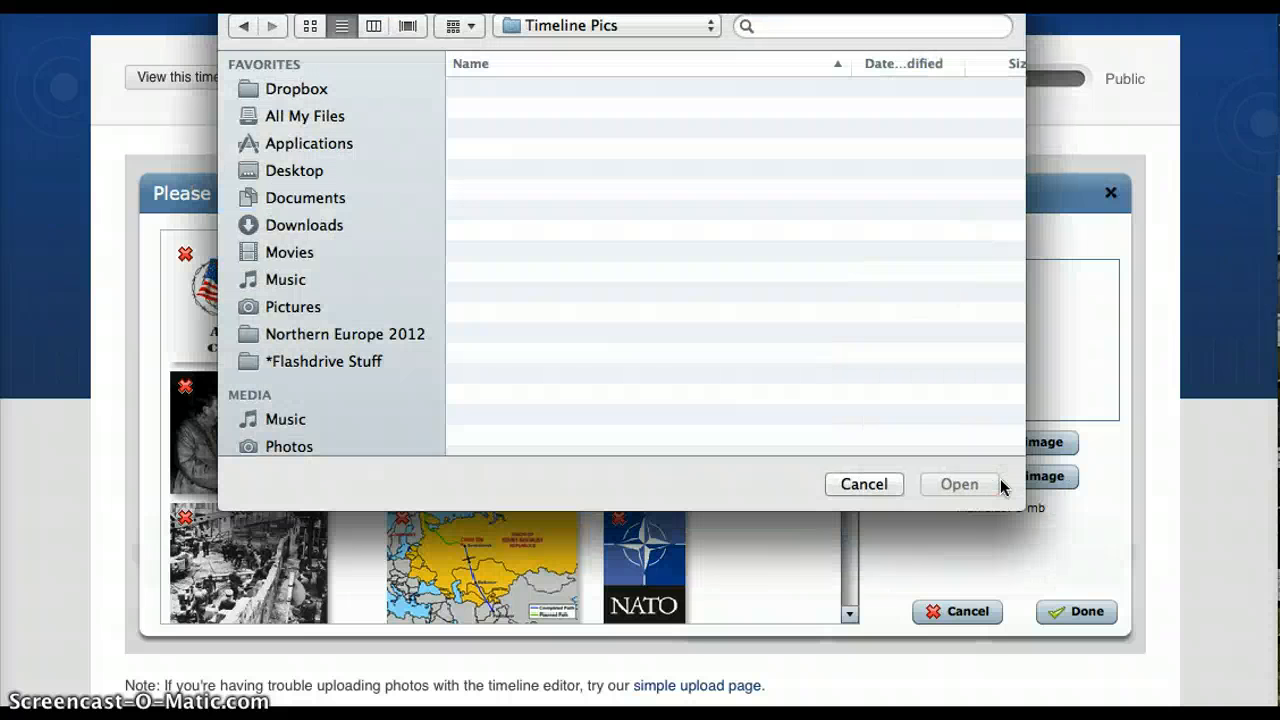
click(690, 253)
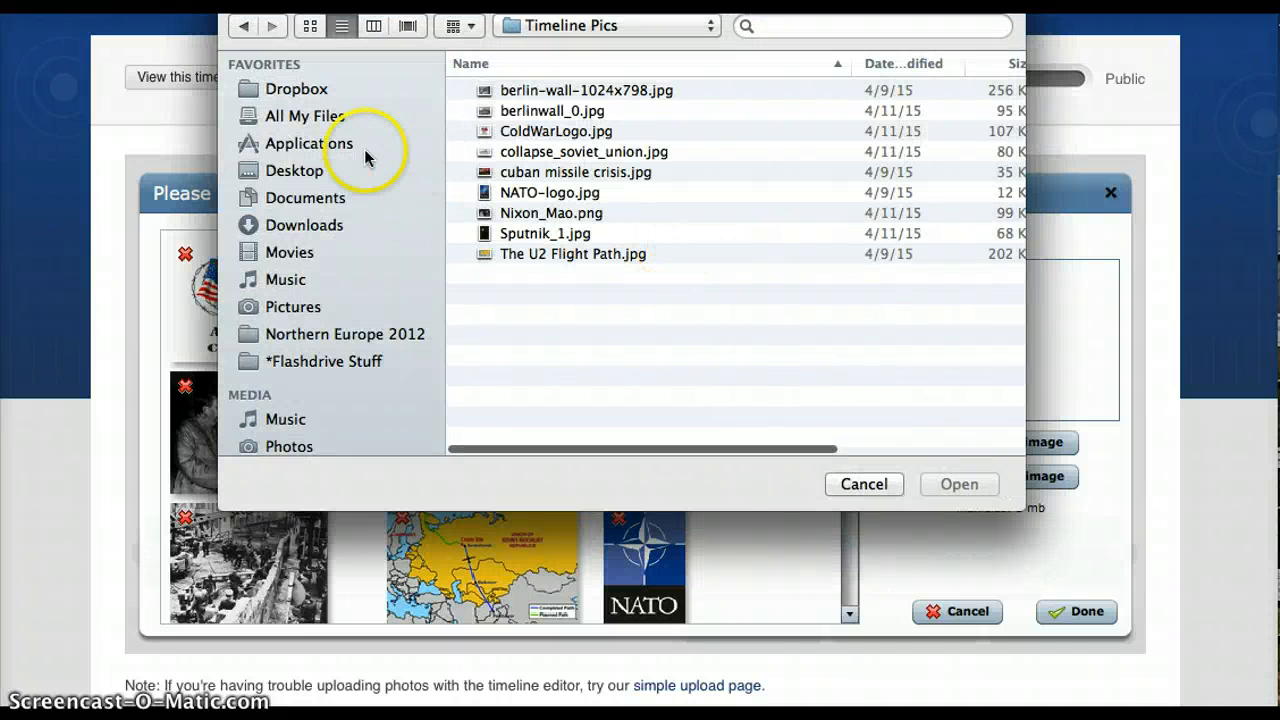
click(300, 174)
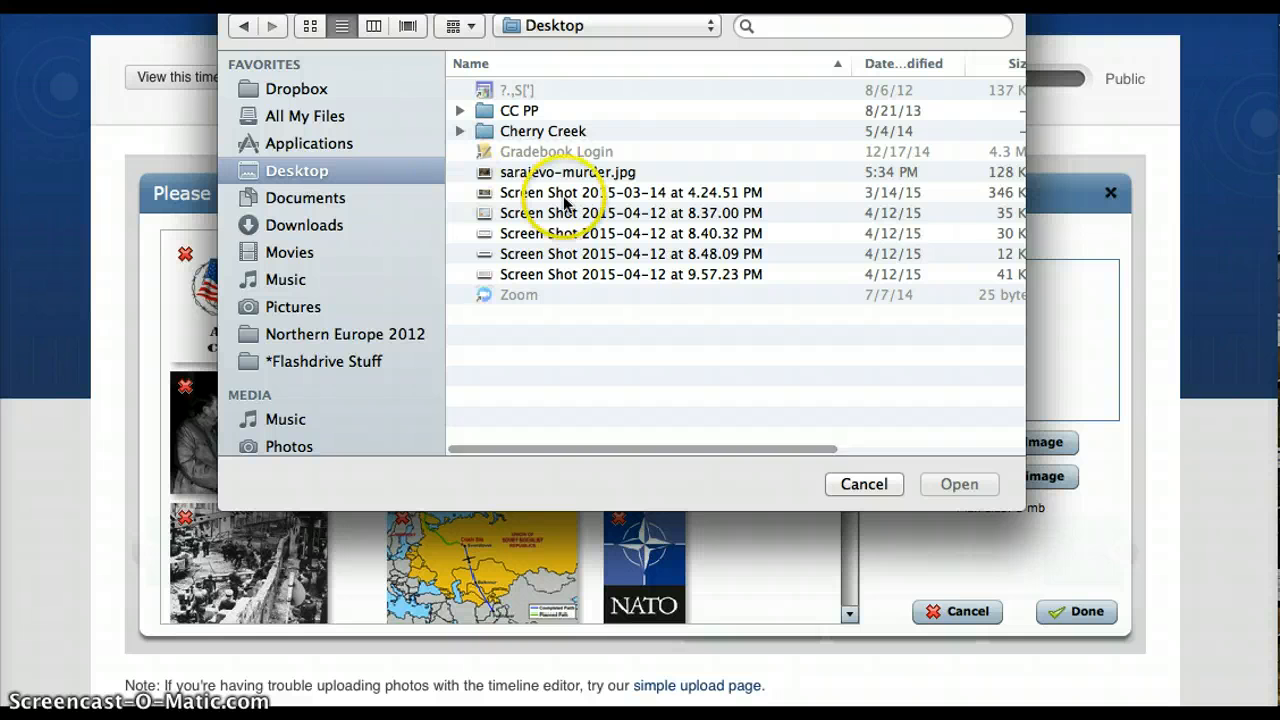
click(580, 172)
click(958, 483)
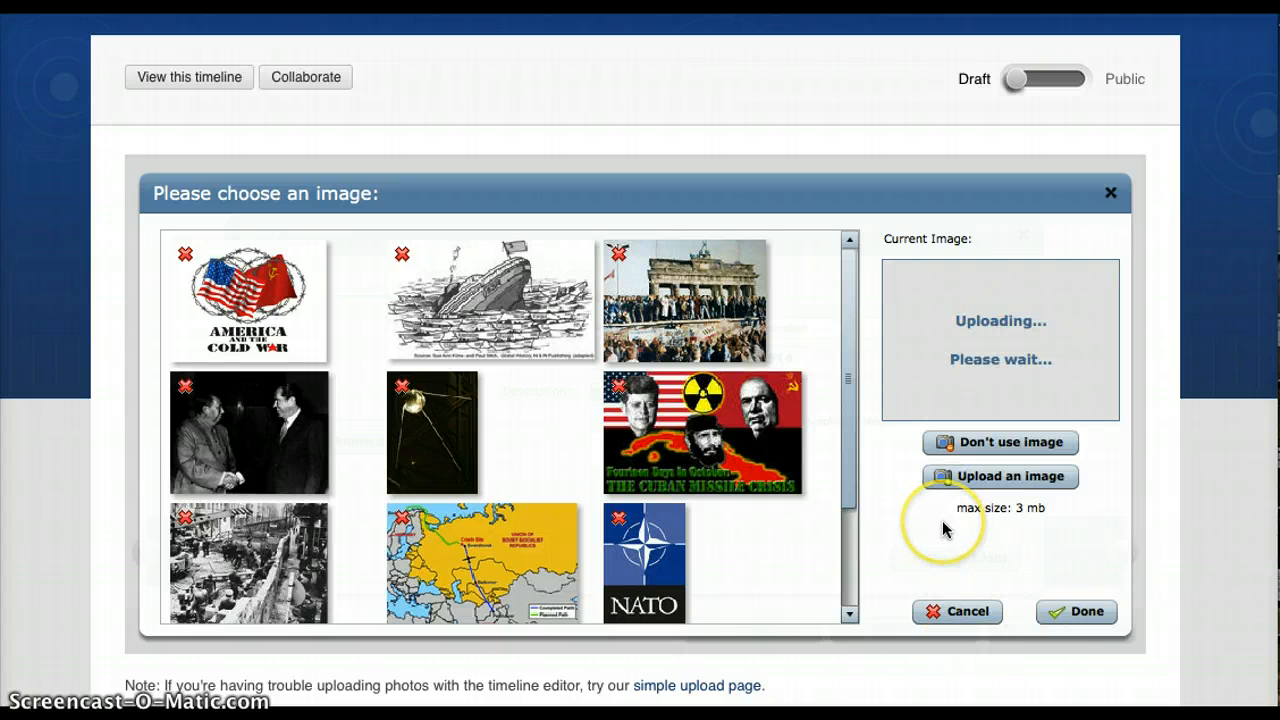
click(1080, 610)
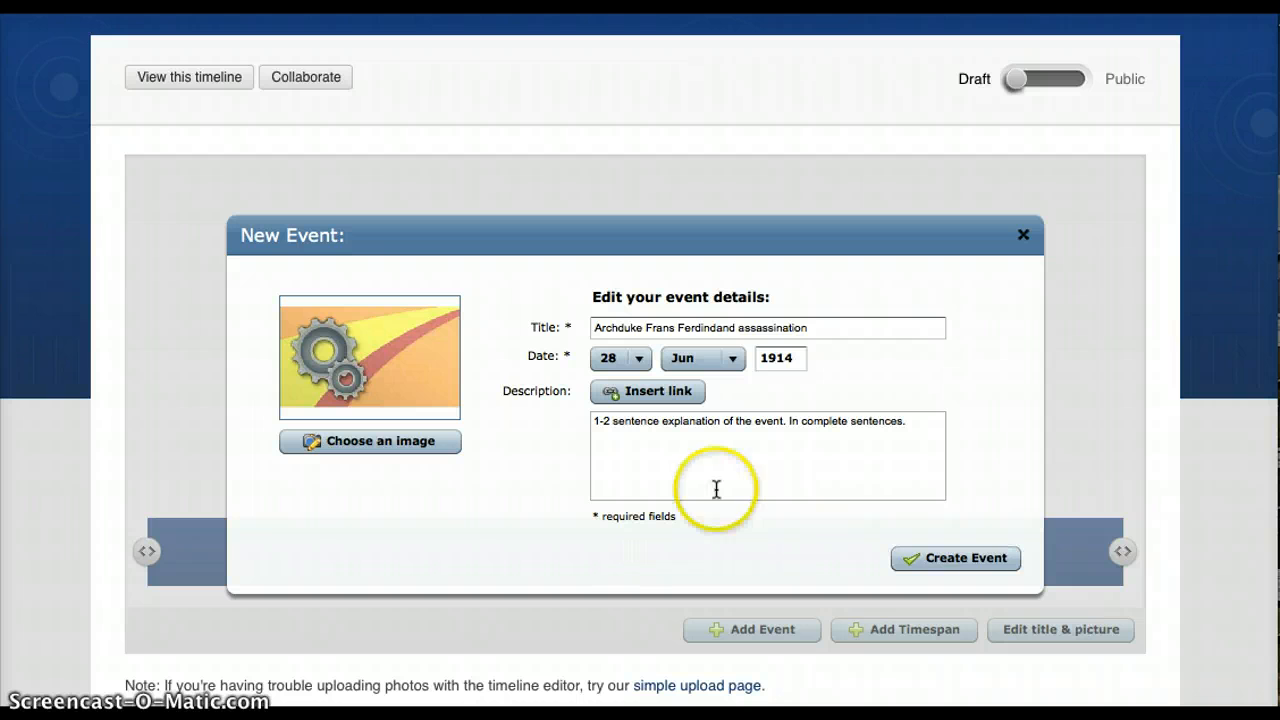
Create the Archduke assassination event on the timeline
click(686, 471)
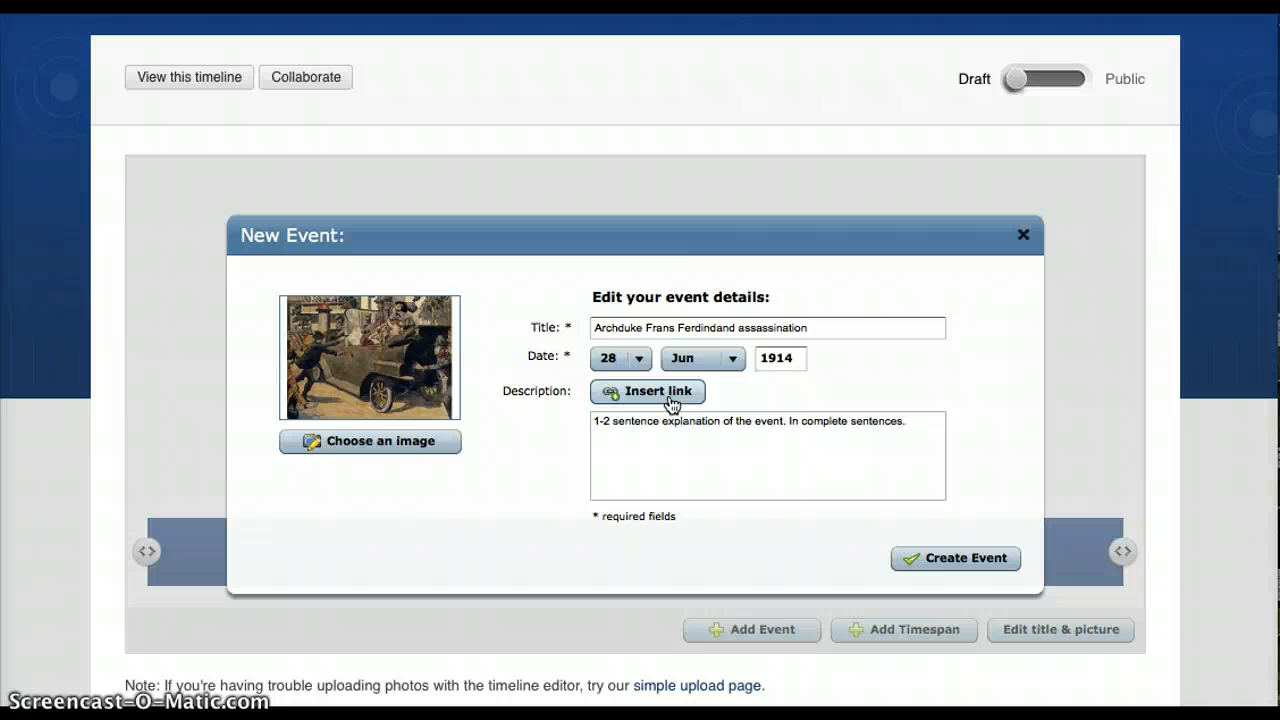
click(963, 565)
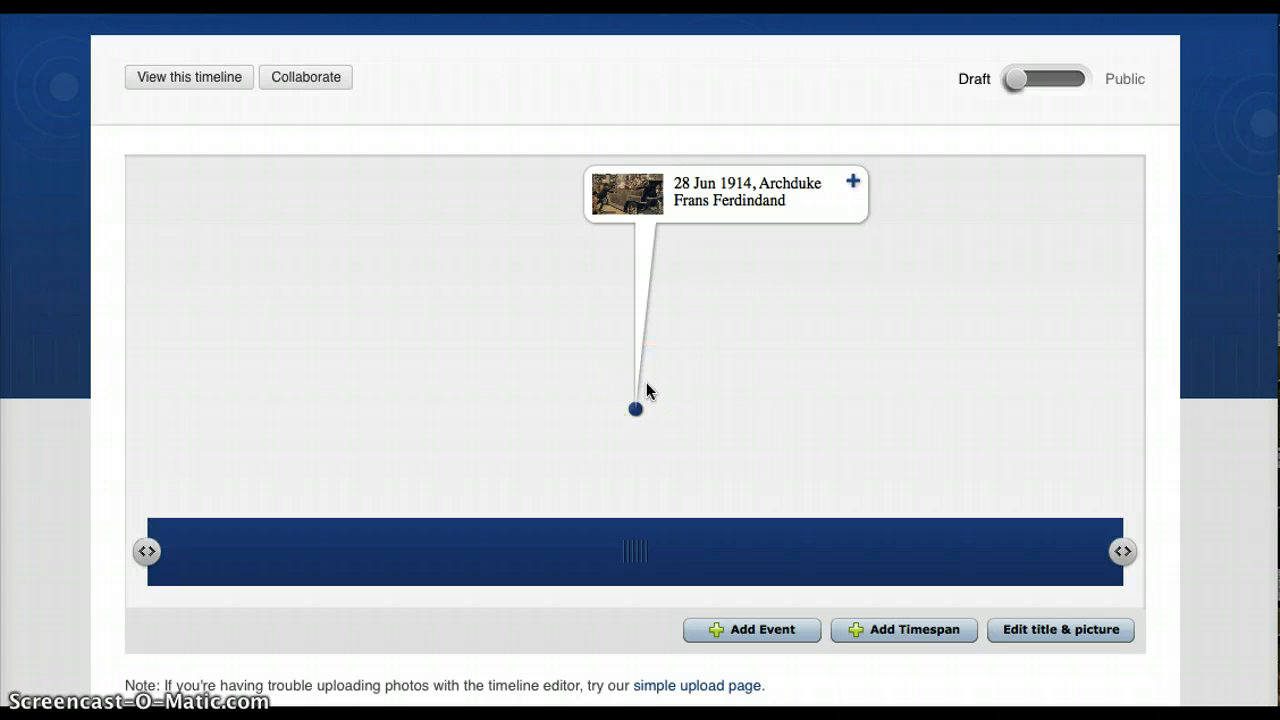
click(249, 480)
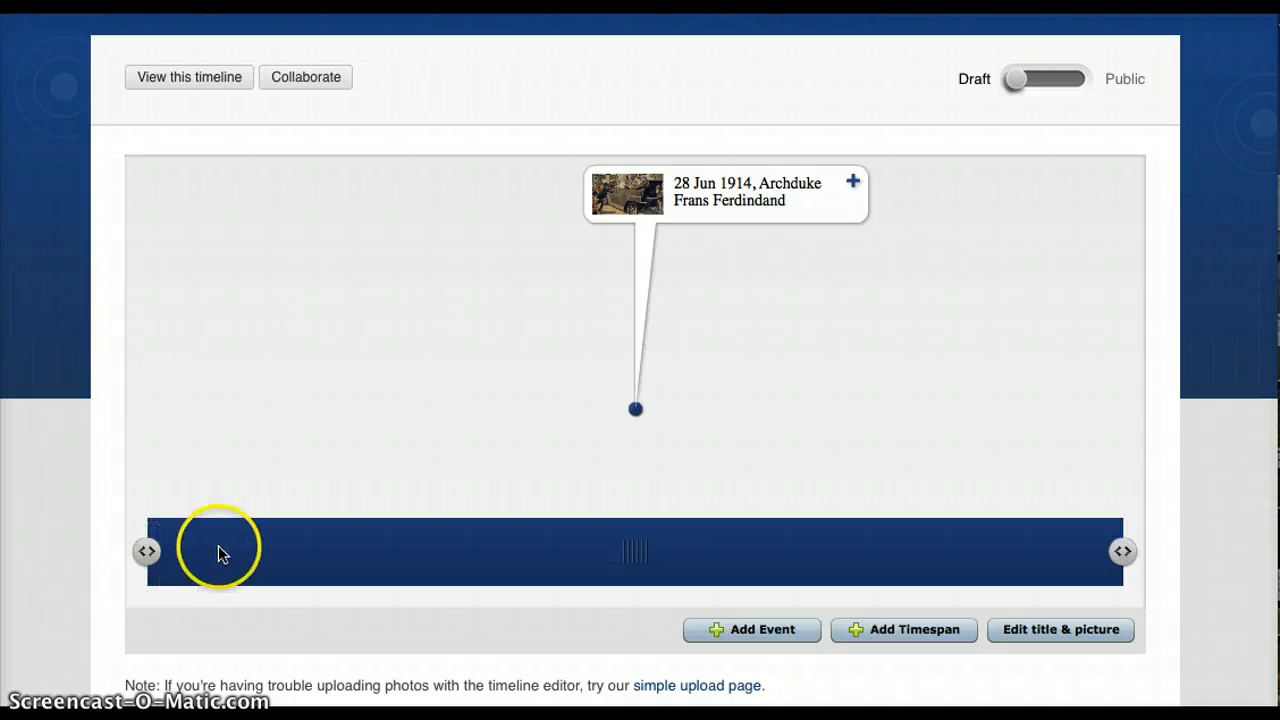
Add a new event titled "Lusitana Sinks" and set its date to 5 May 1915
click(750, 632)
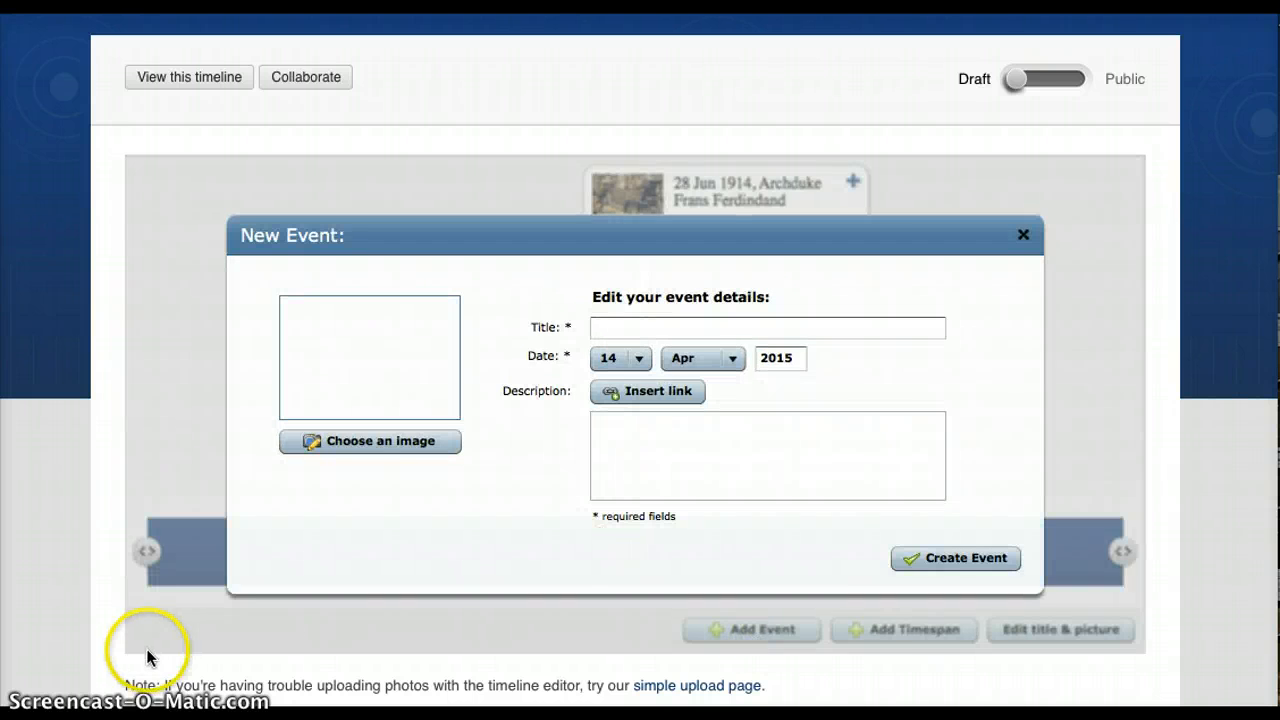
click(622, 326)
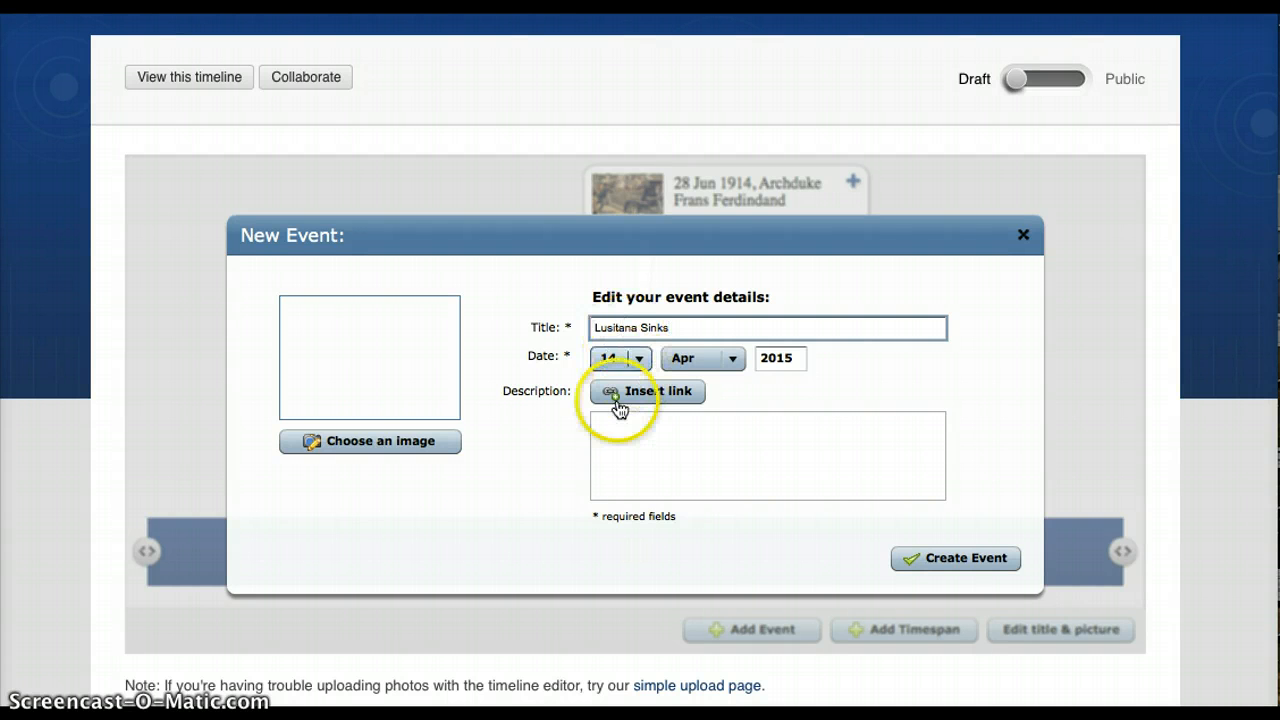
click(636, 362)
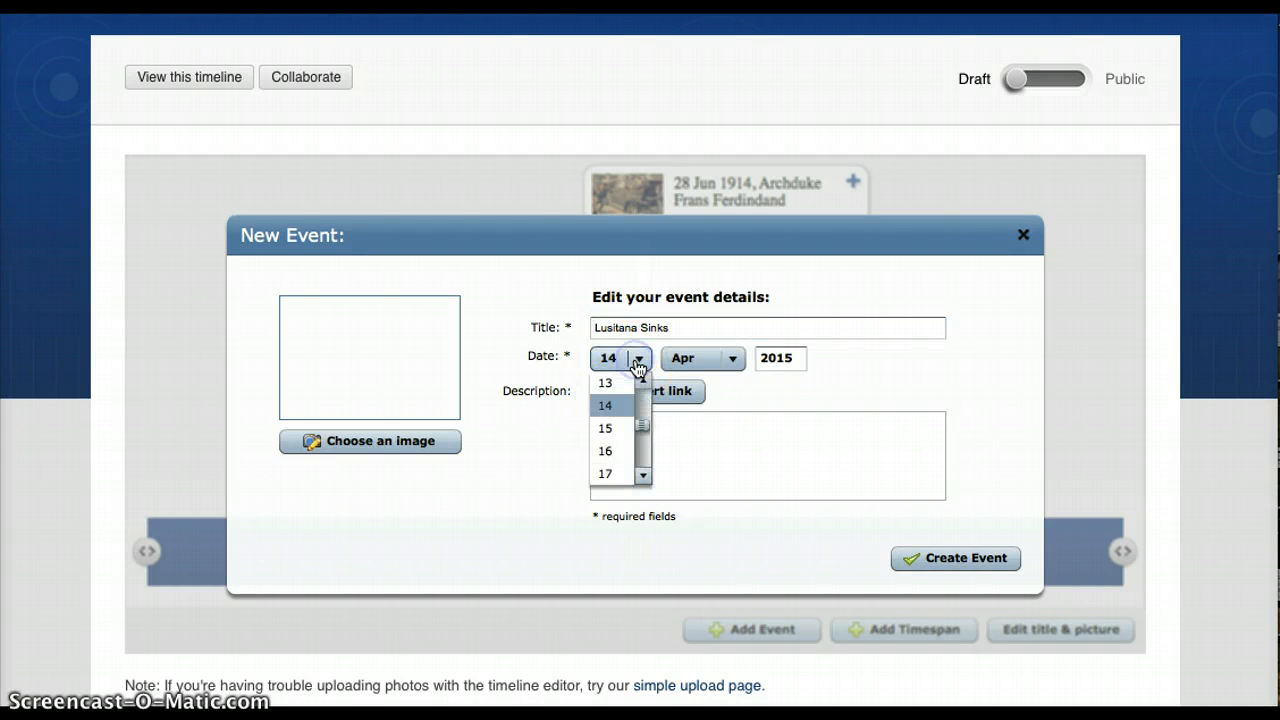
click(643, 414)
drag(643, 412, 643, 405)
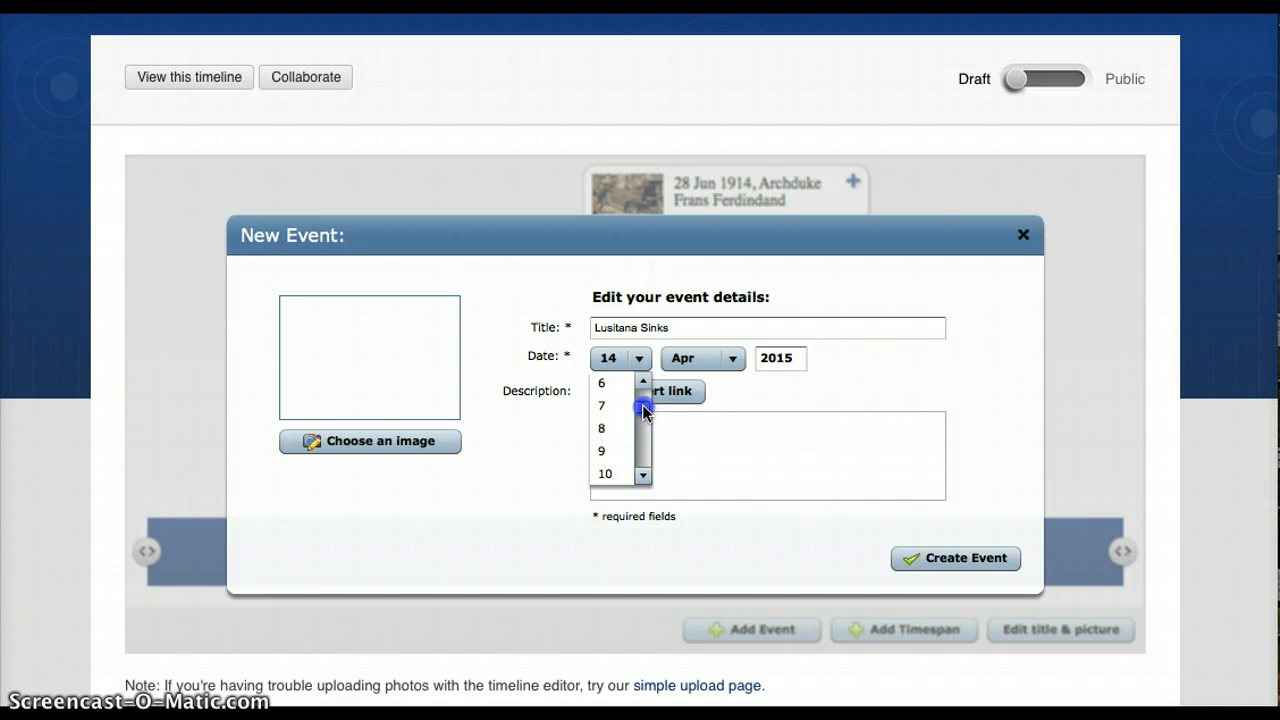
click(643, 385)
click(618, 392)
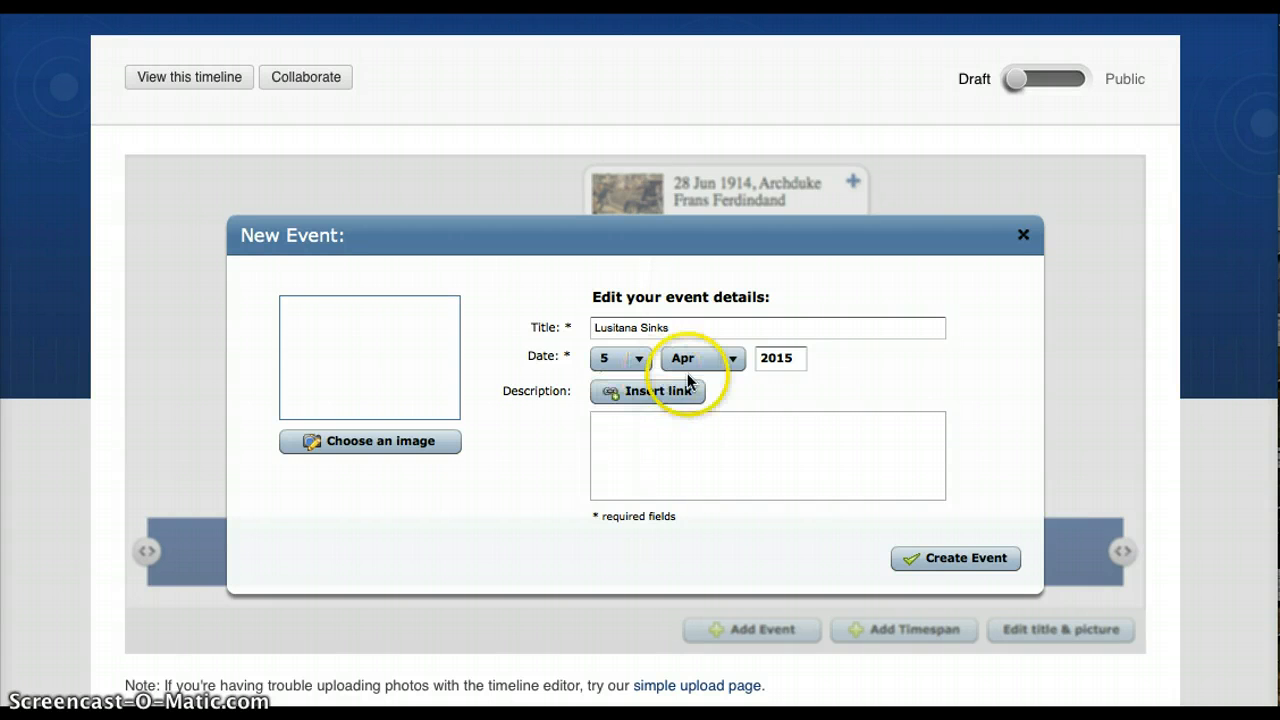
click(700, 370)
click(681, 428)
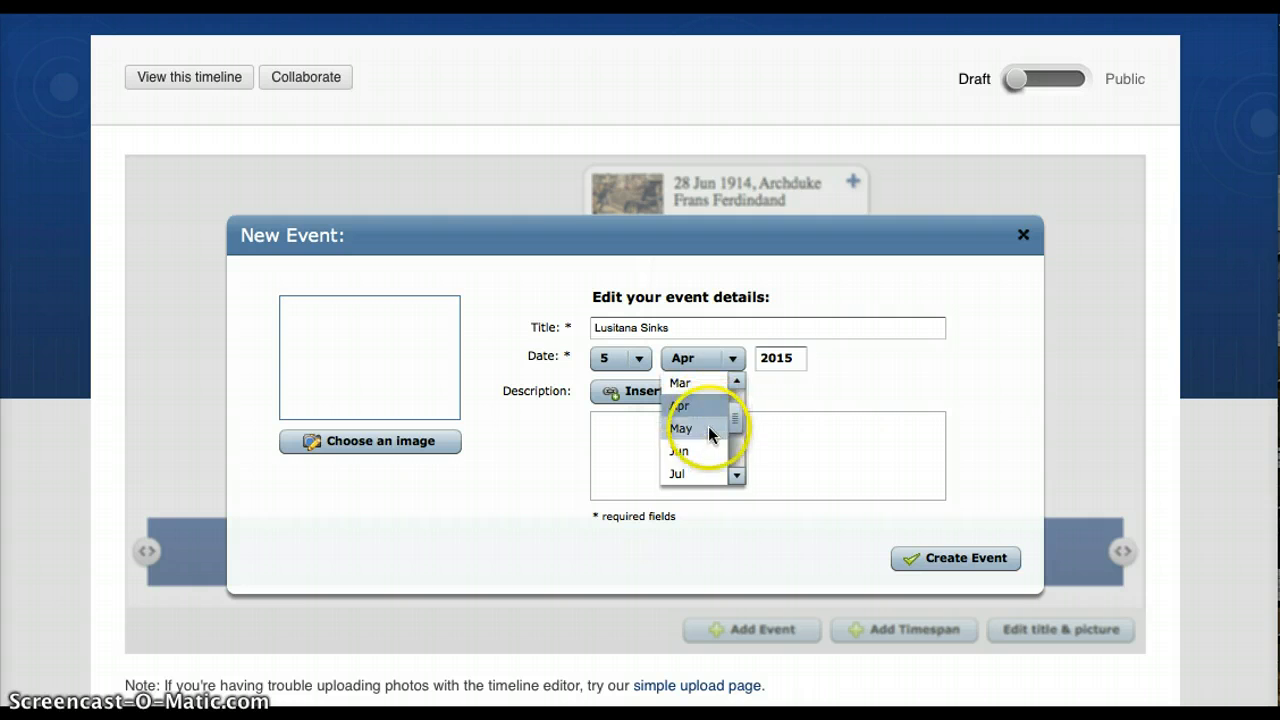
drag(806, 358, 680, 356)
text(19)
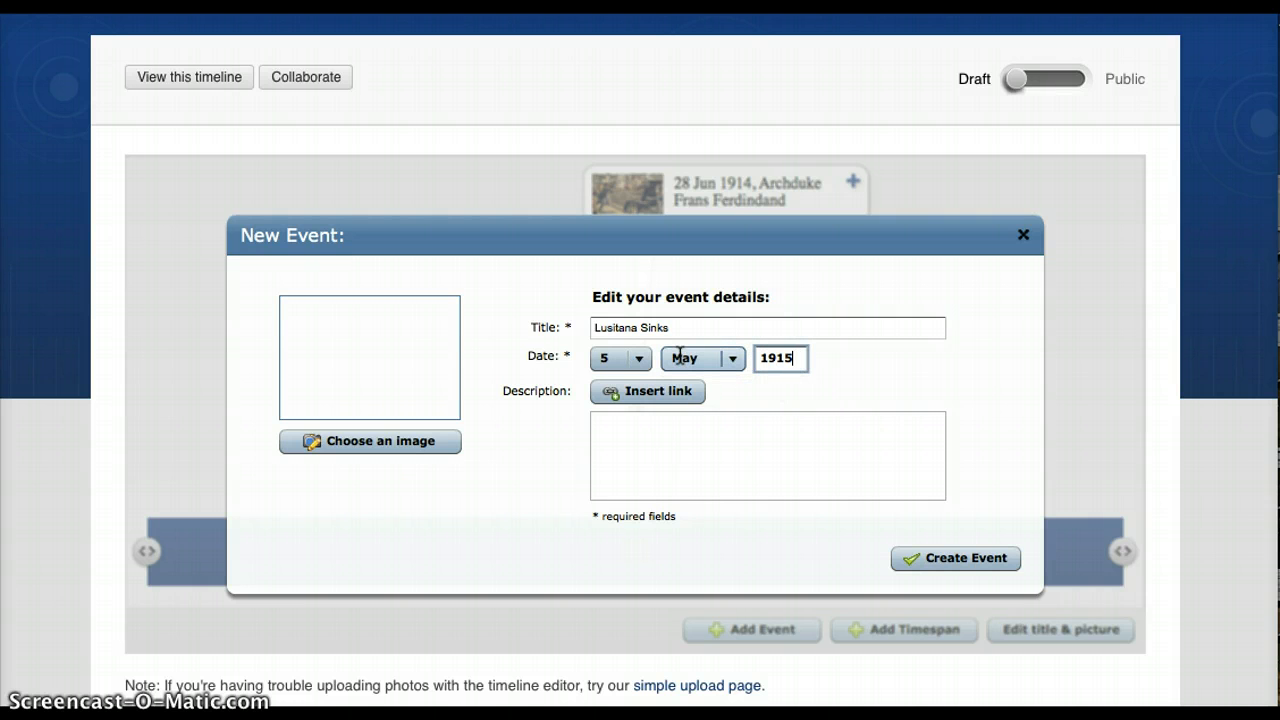
Enter the description "1-2 sentences" and upload lusitania-on-fire.jpg from the Desktop as the event's image
click(633, 438)
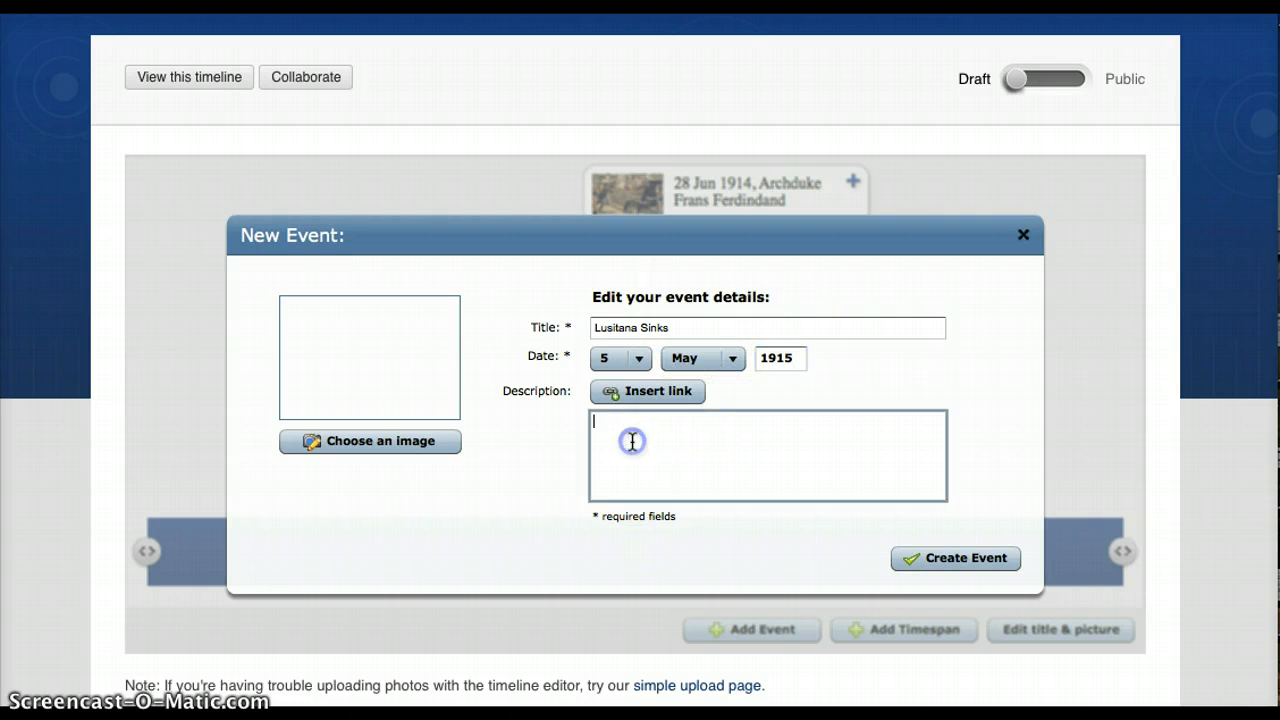
text(1-2 sentences)
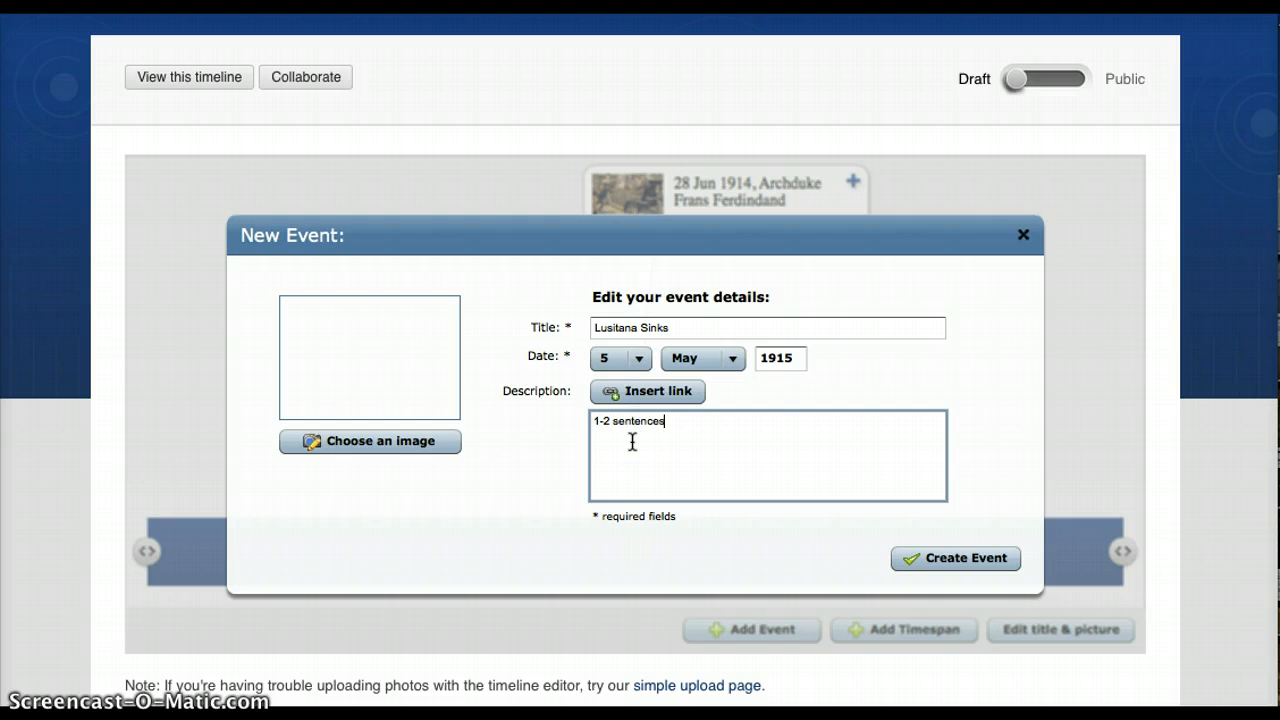
click(452, 448)
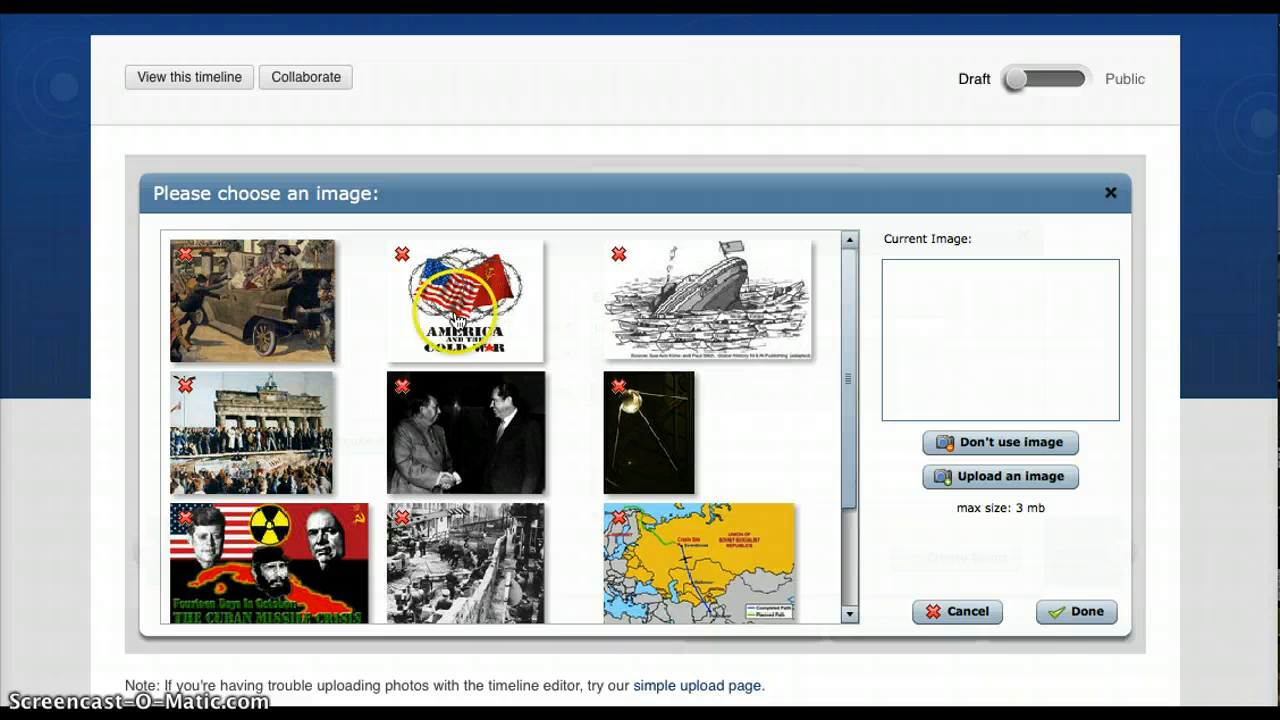
click(976, 474)
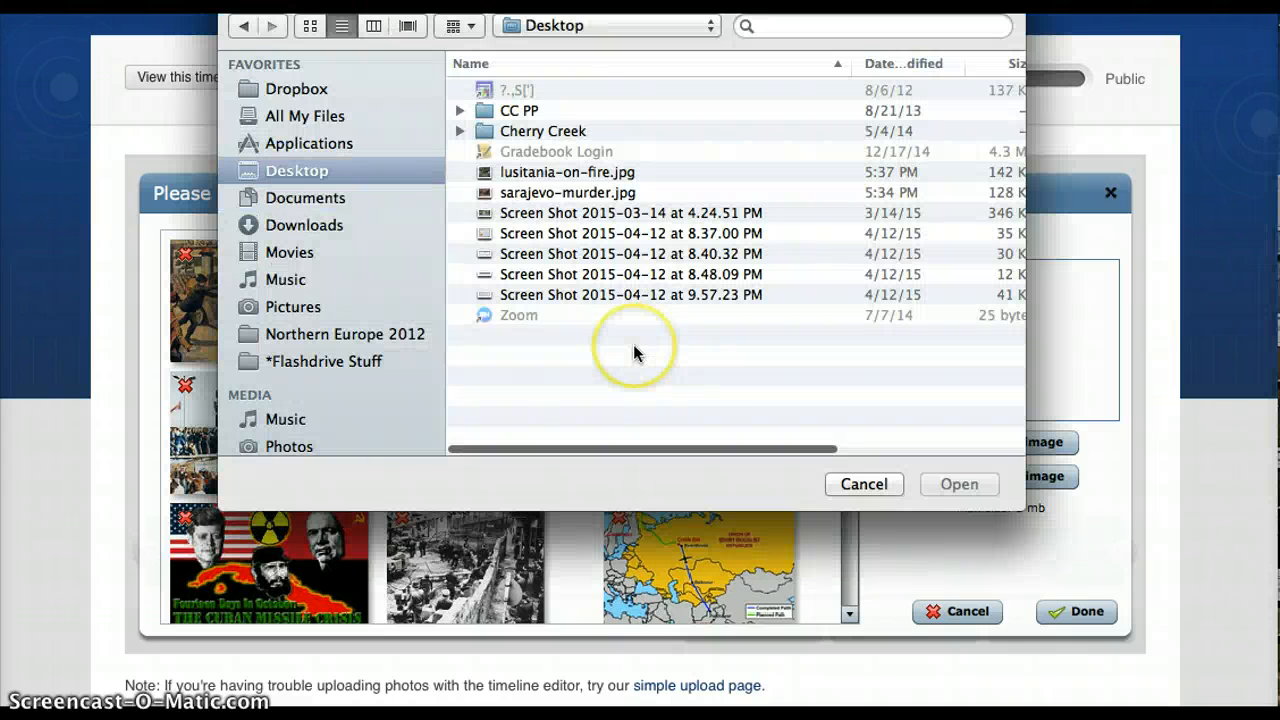
click(588, 177)
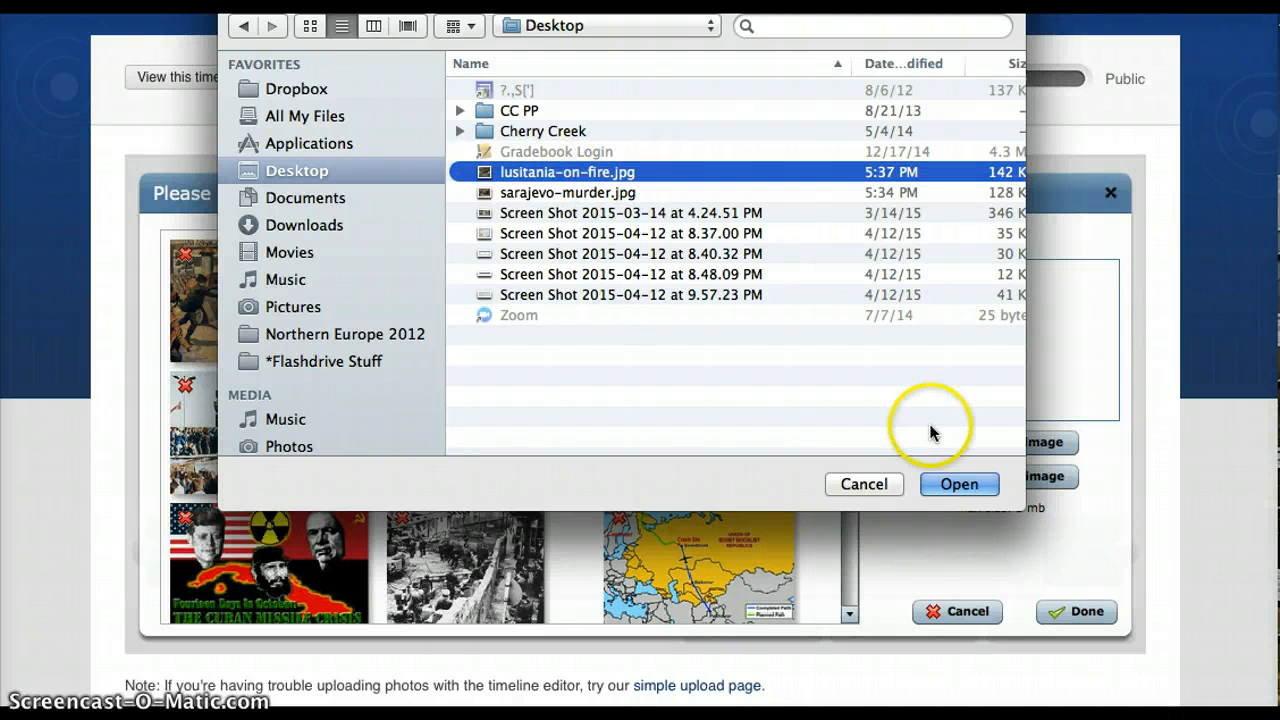
click(955, 485)
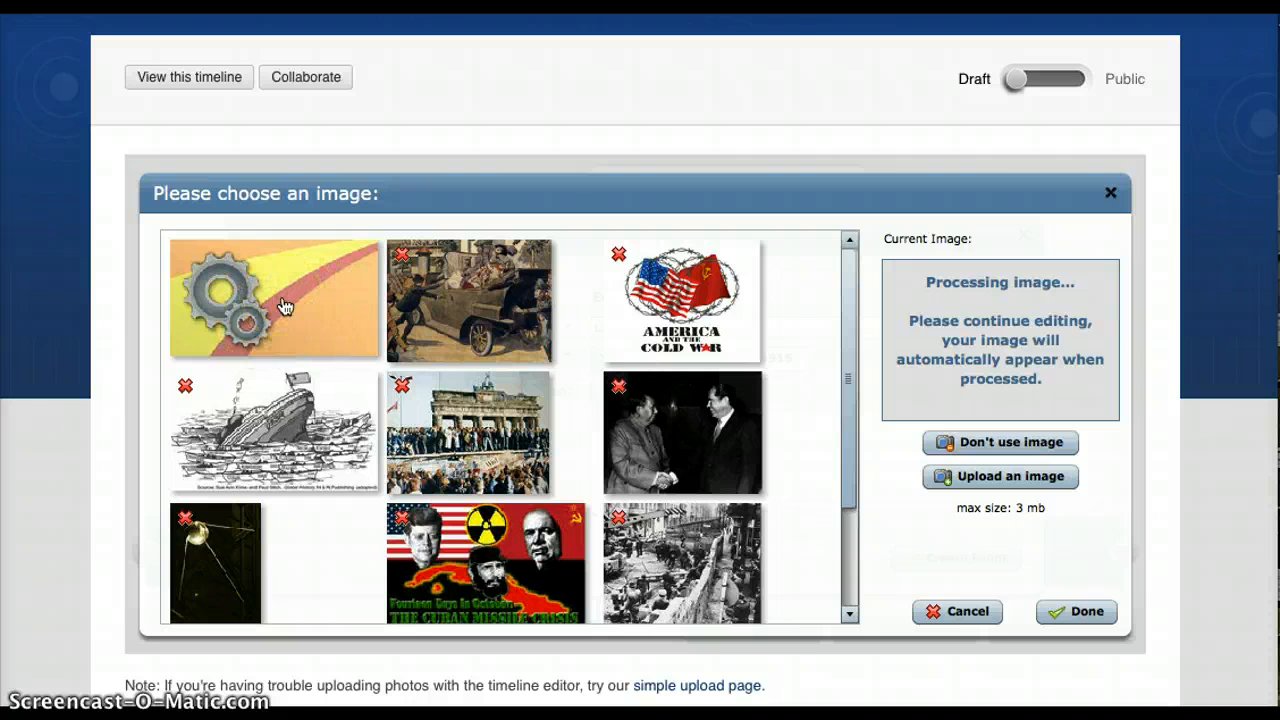
click(1068, 610)
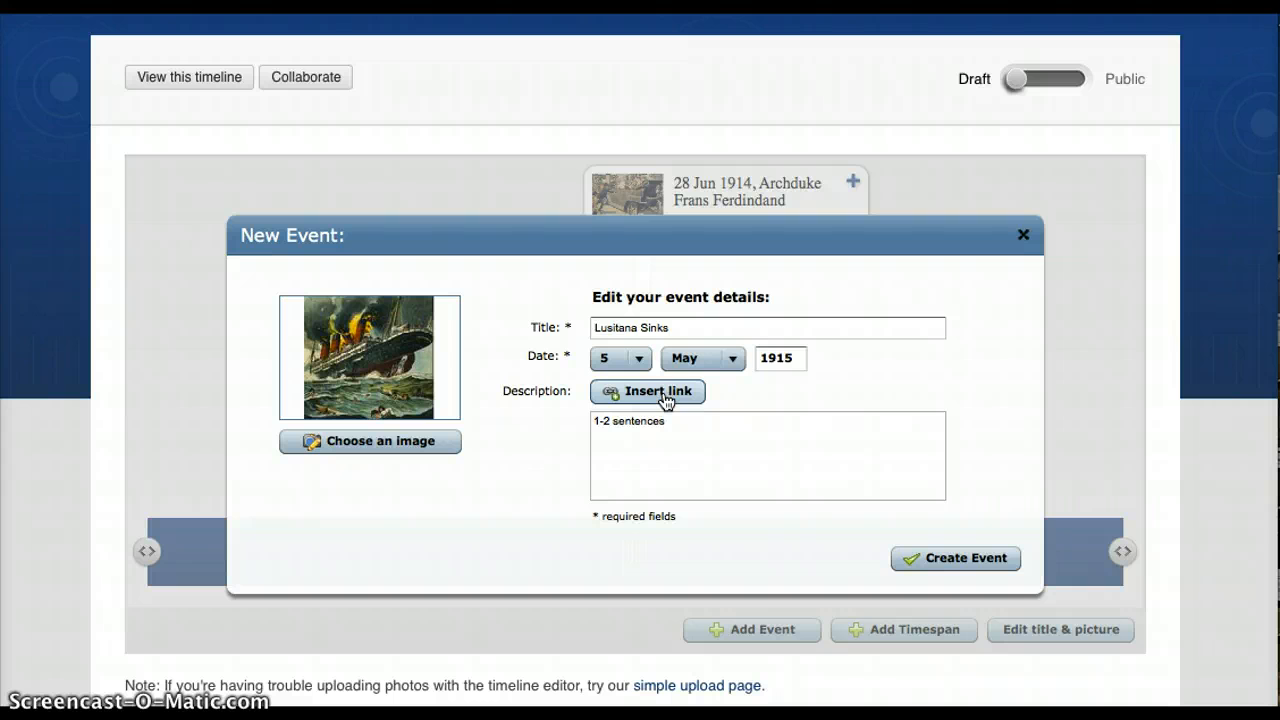
Switch to the History.com article on the Lusitania sinking and copy its web address
click(664, 395)
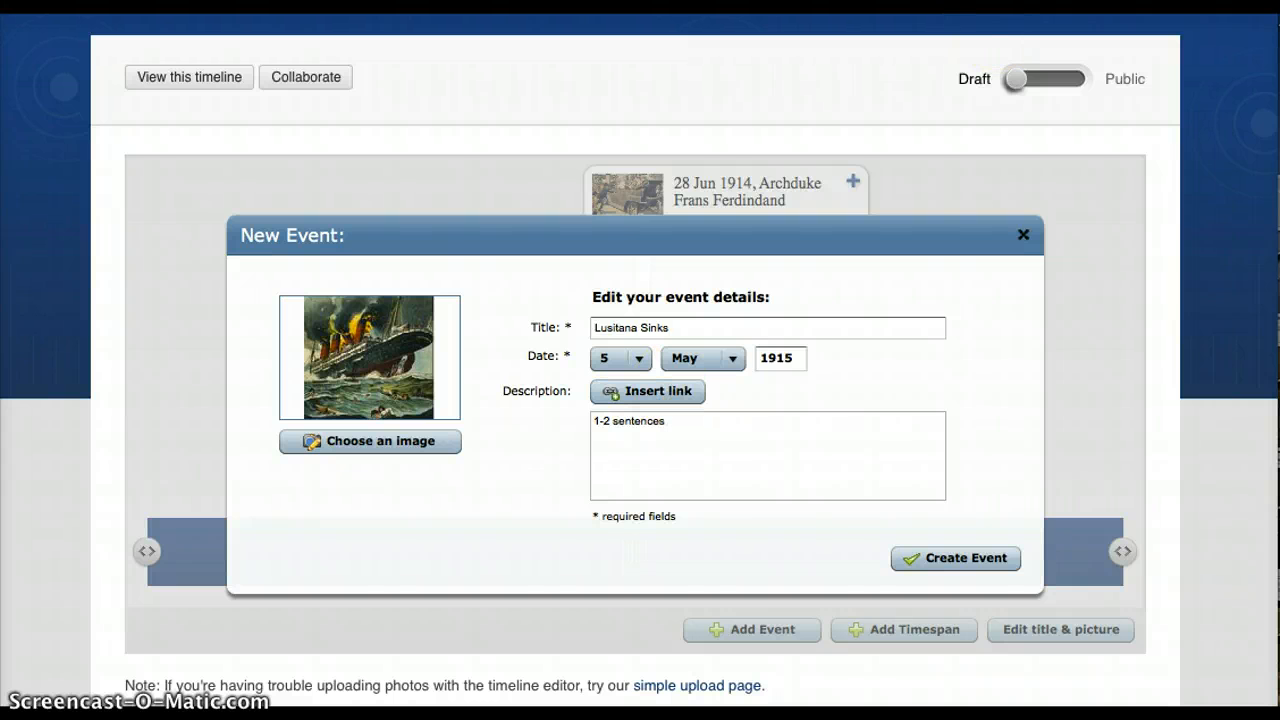
key(ctrl+Tab)
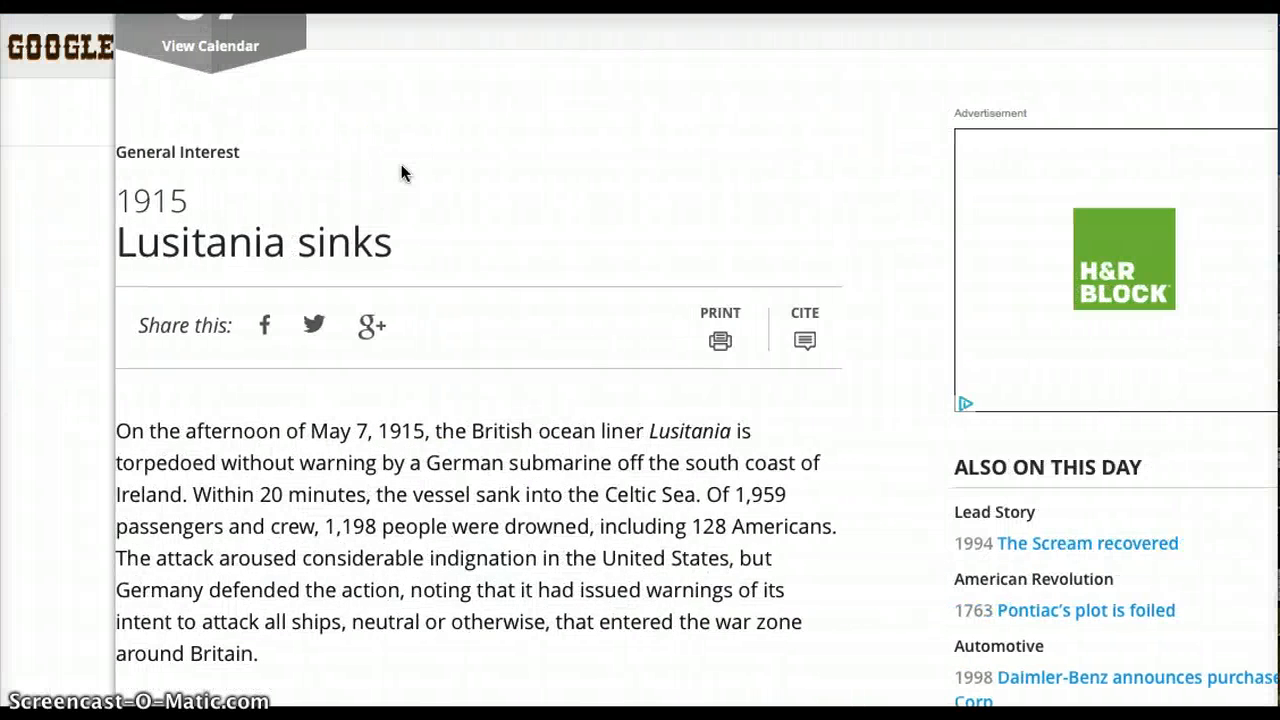
scroll(401, 165, up, 3)
scroll(401, 172, down, 3)
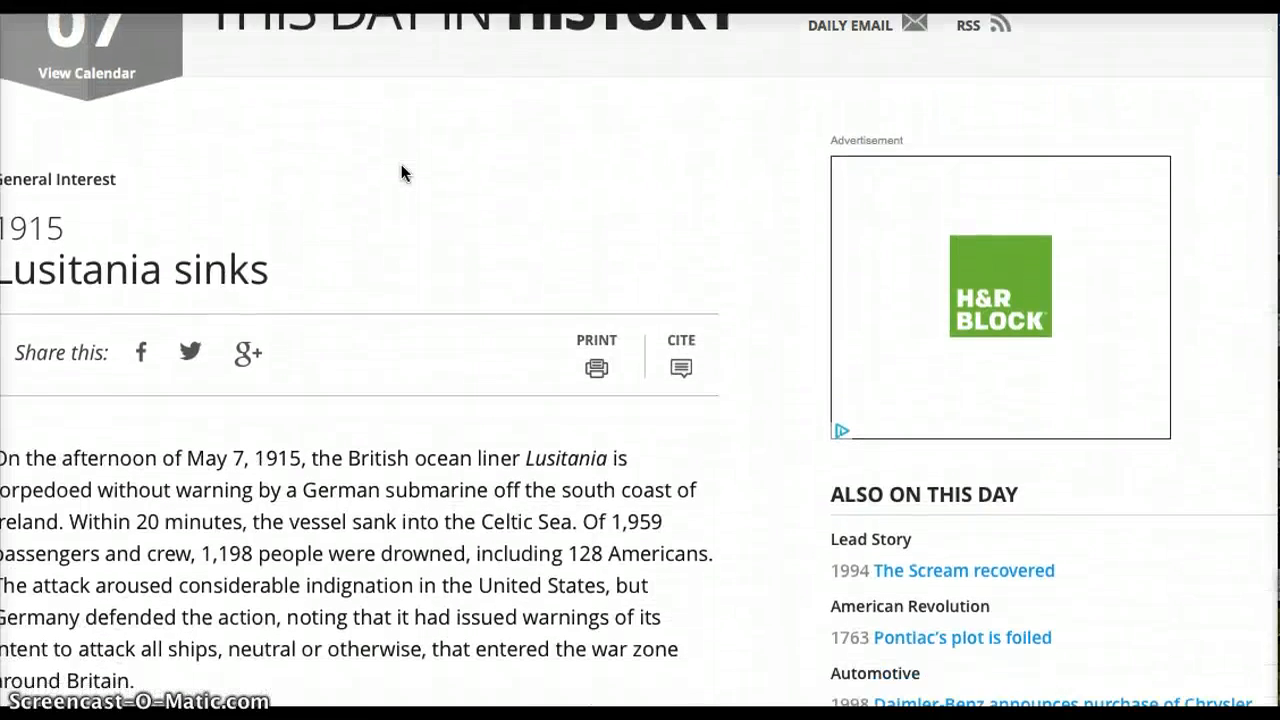
scroll(401, 172, down, 3)
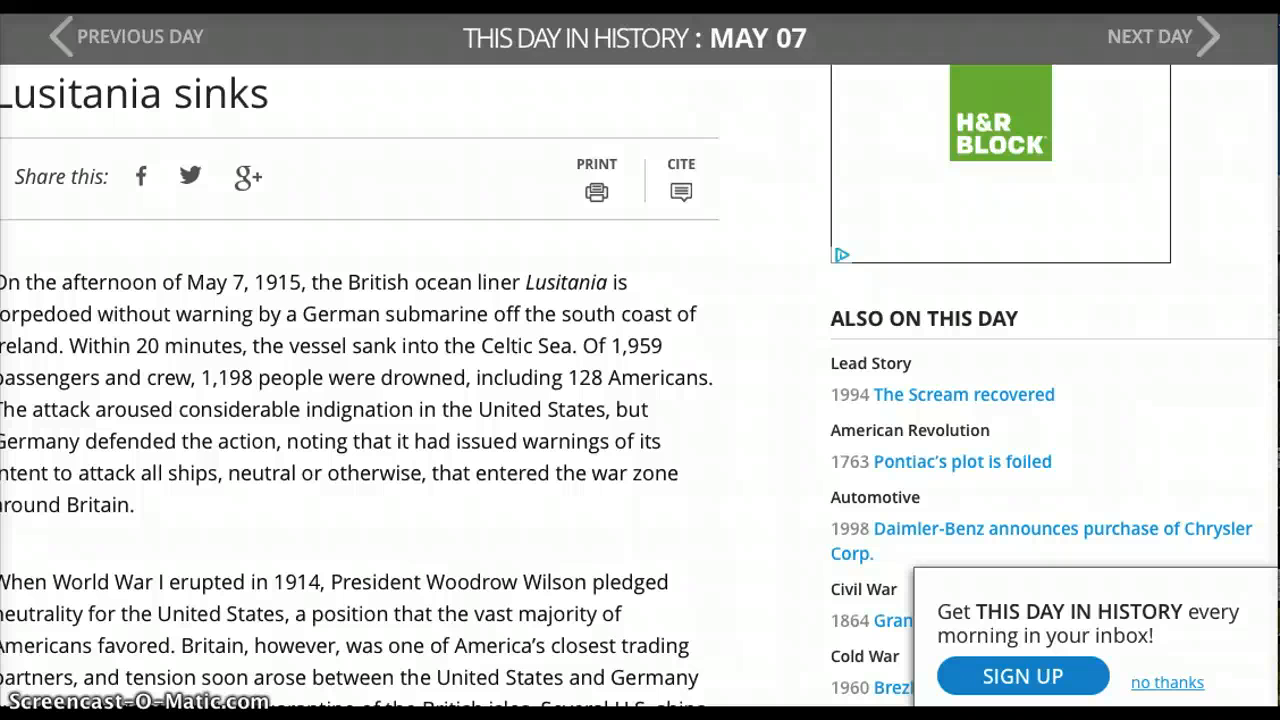
right_click(406, 4)
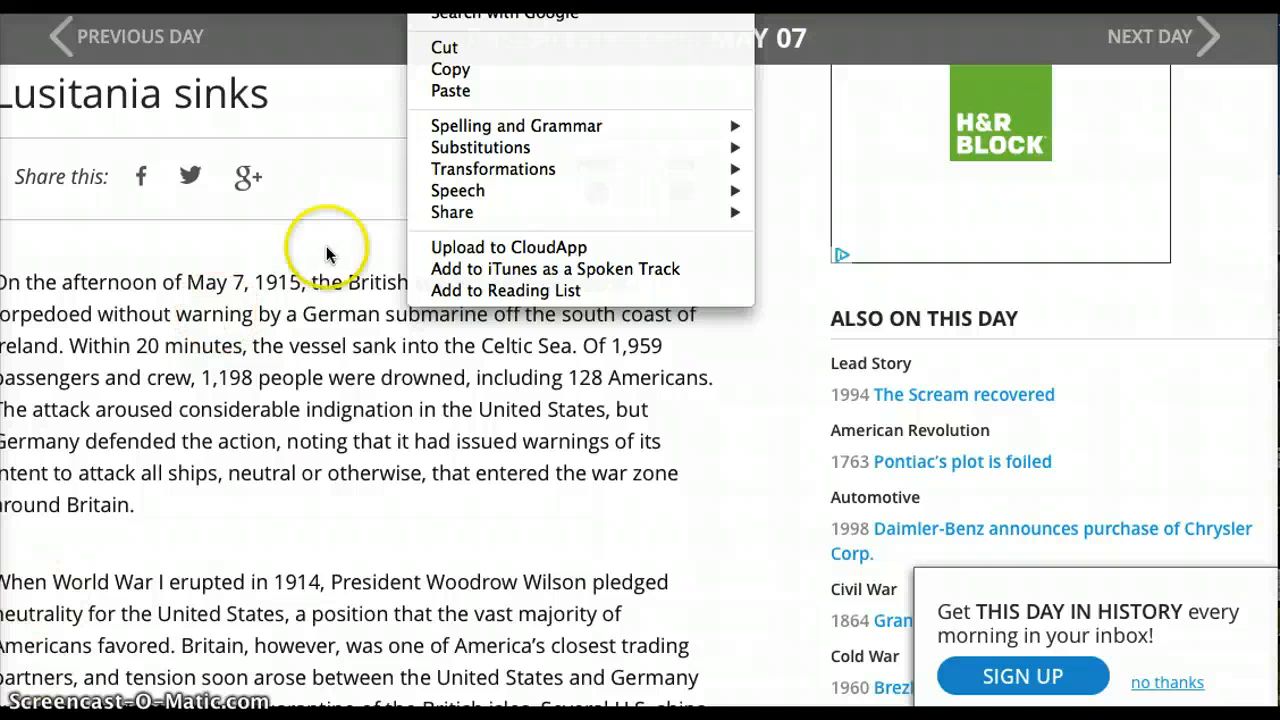
click(464, 73)
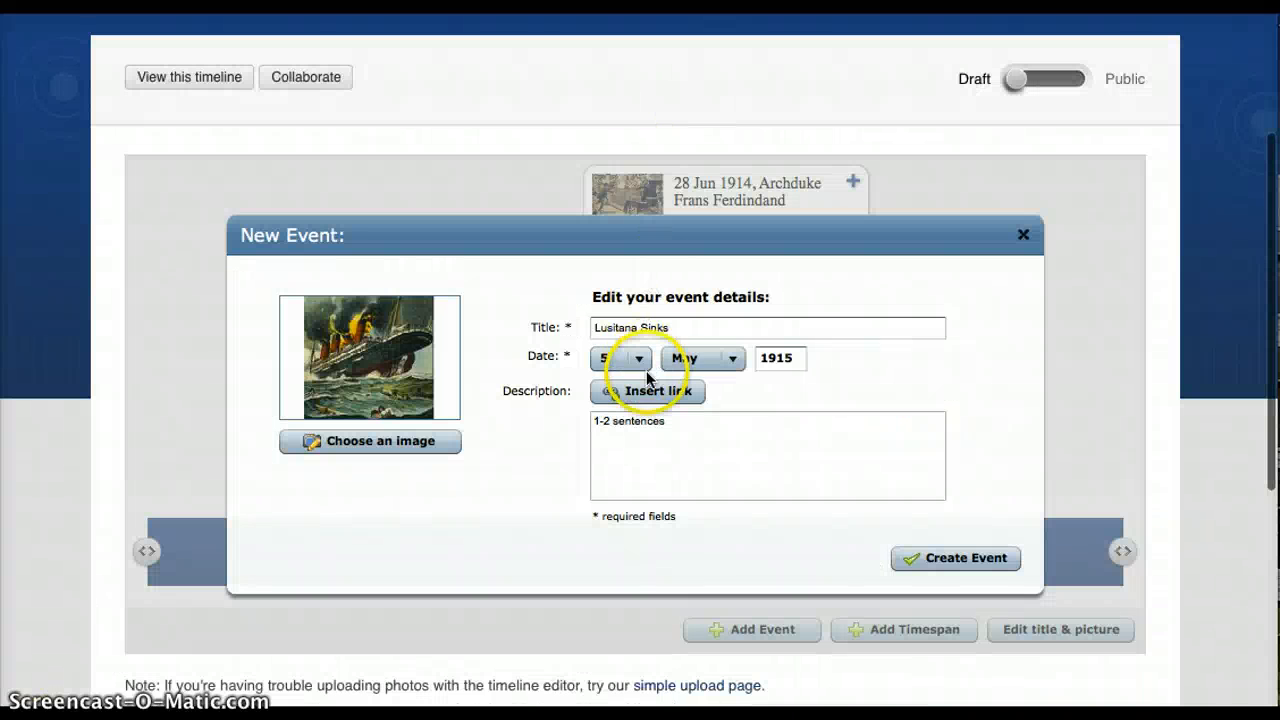
Return to the Lusitana Sinks event and insert a link, pasting the copied History.com article address as its URL
click(646, 391)
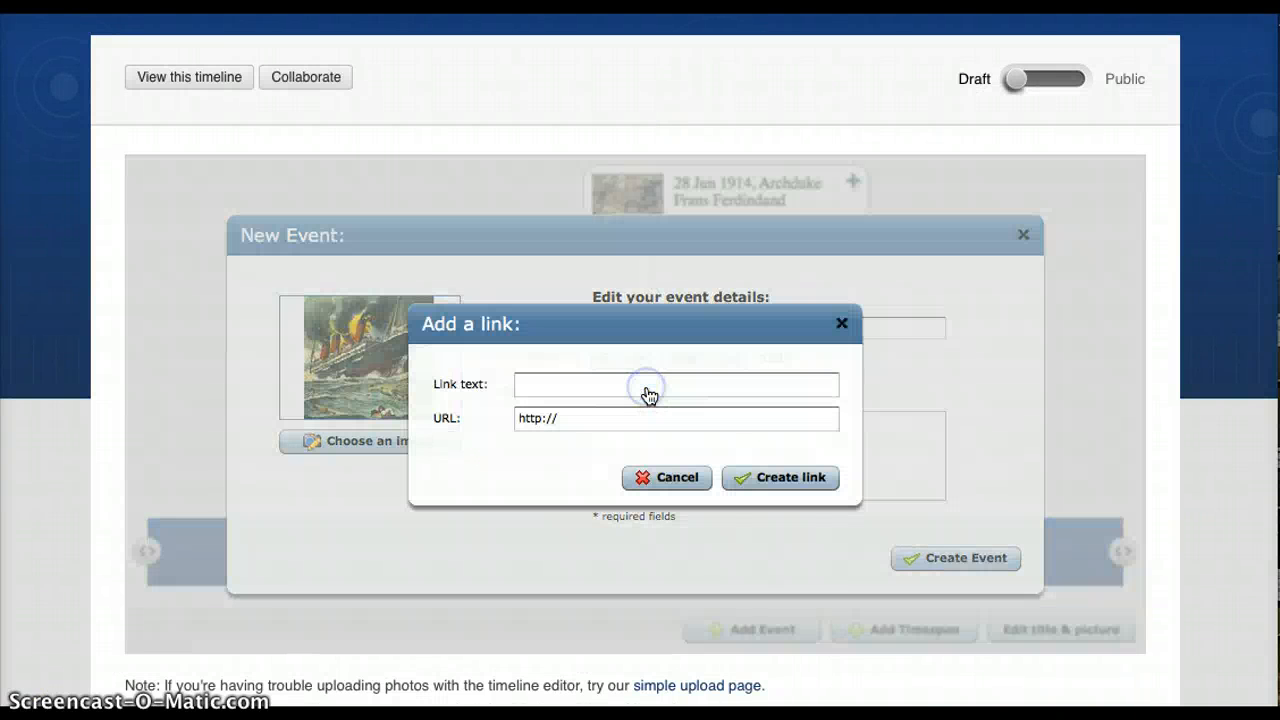
click(592, 418)
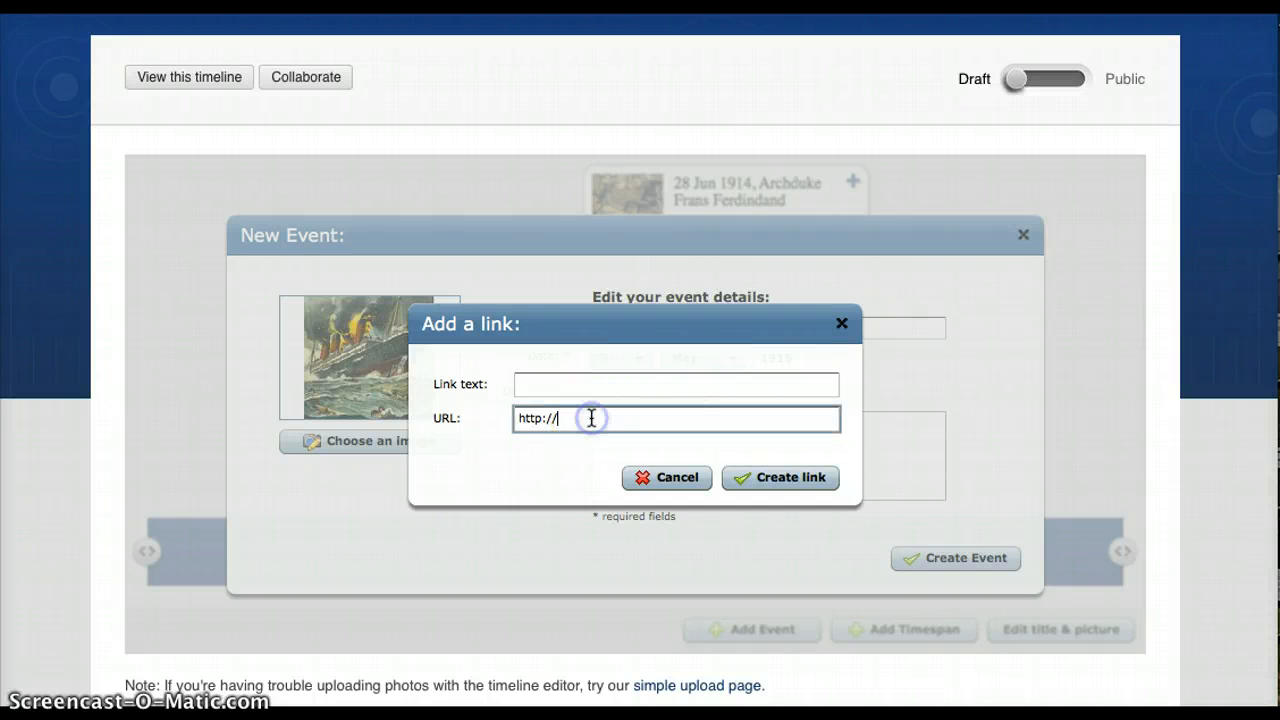
key(ctrl+v)
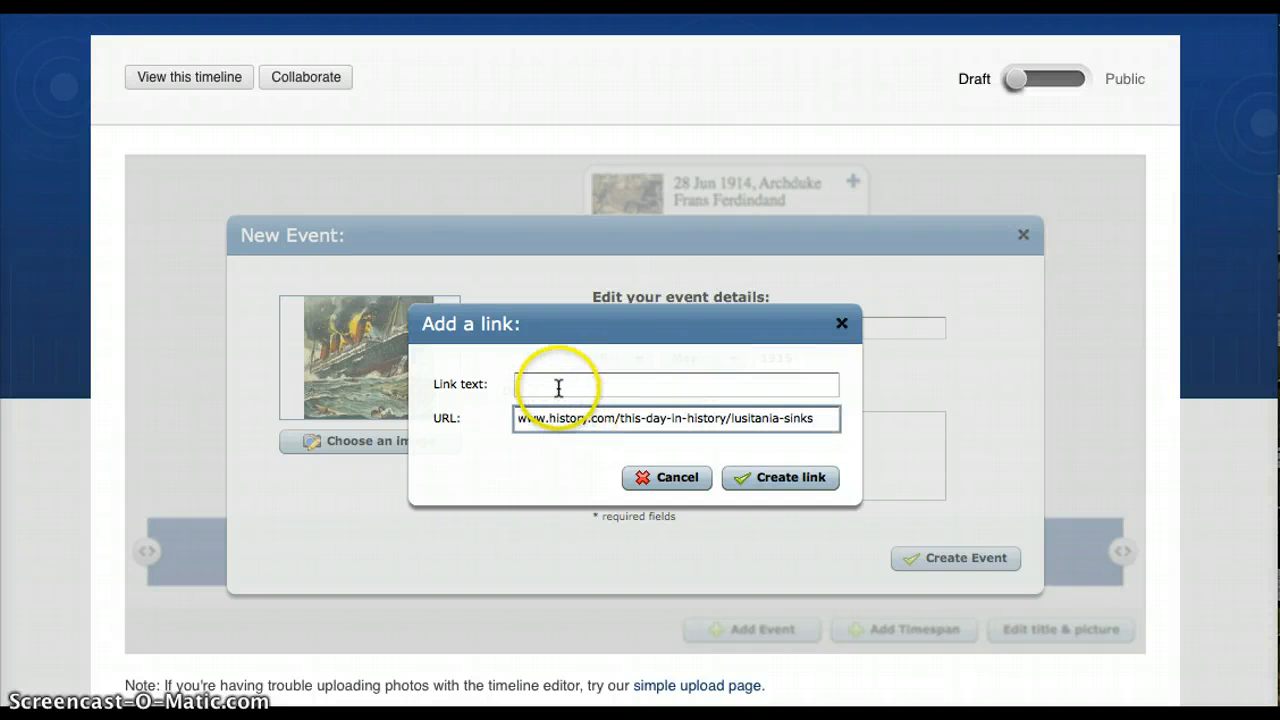
click(535, 420)
key(Left)
key(Left)
key(Left)
key(Left)
key(Left)
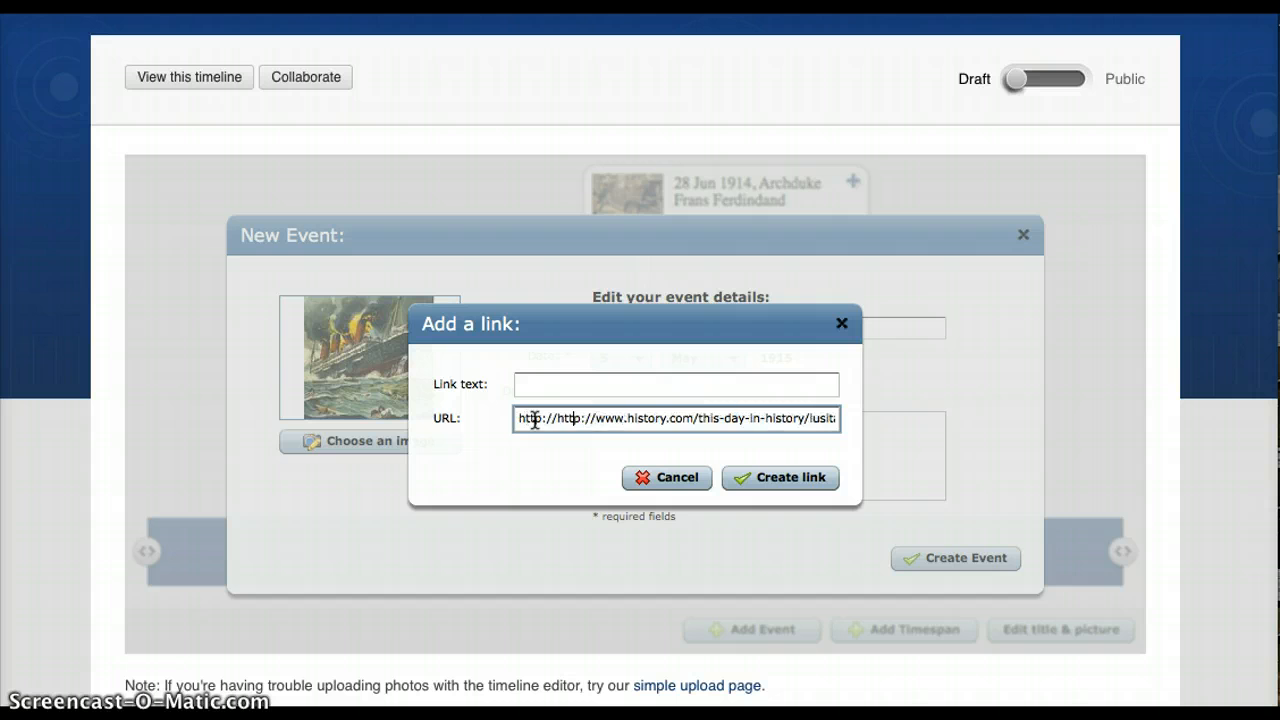
key(BackSpace)
key(BackSpace)
key(BackSpace)
key(BackSpace)
key(BackSpace)
key(BackSpace)
key(BackSpace)
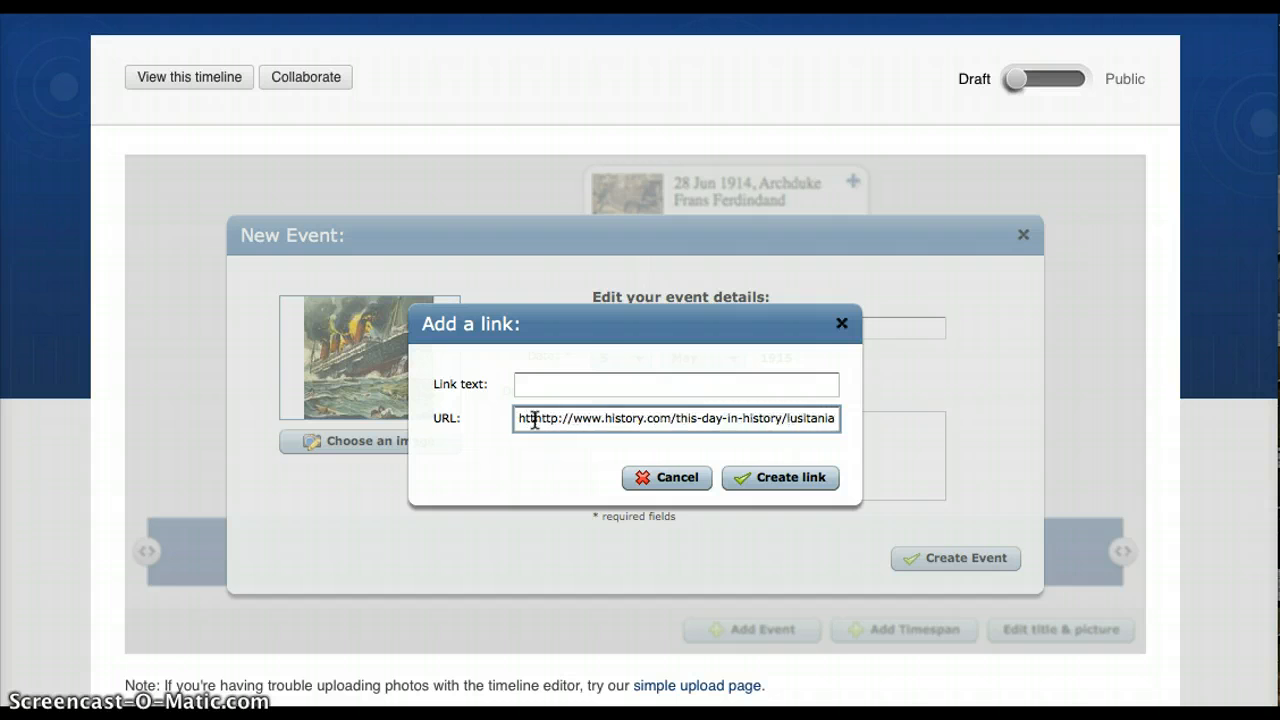
Set the link text to "Lusitania Sinks- History.com" and create the link in the event description
click(543, 443)
click(549, 385)
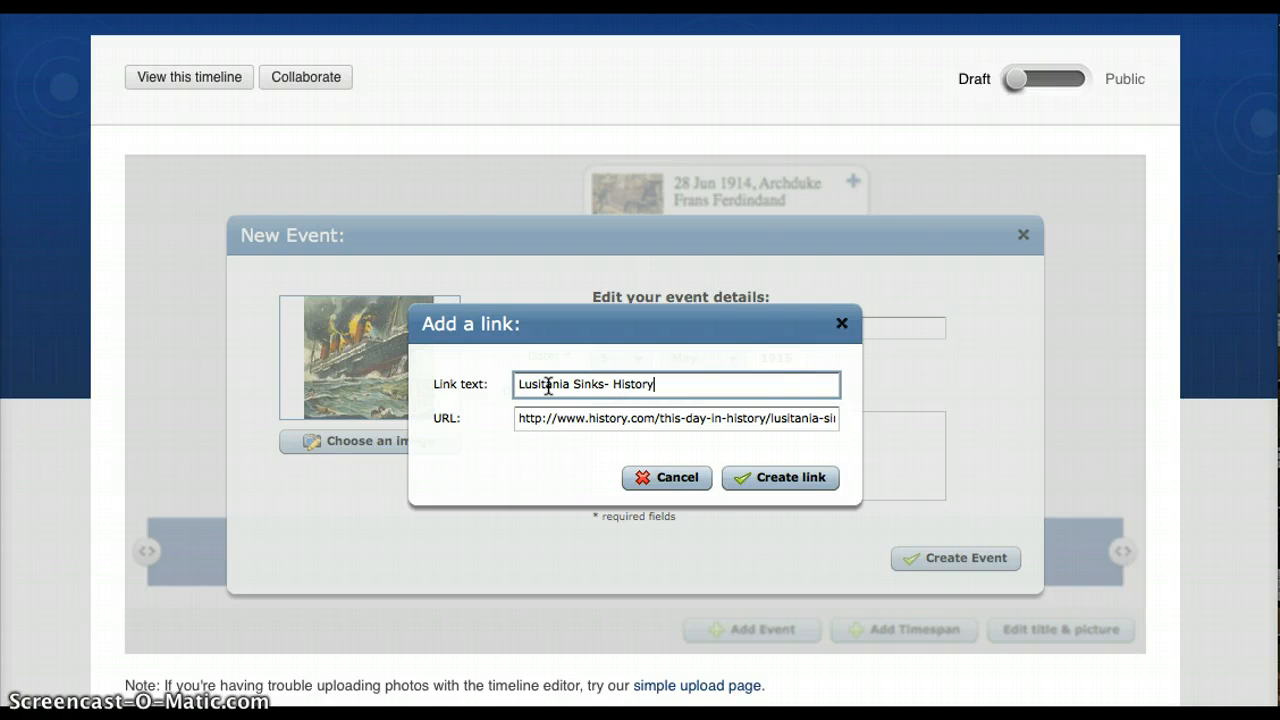
text(m)
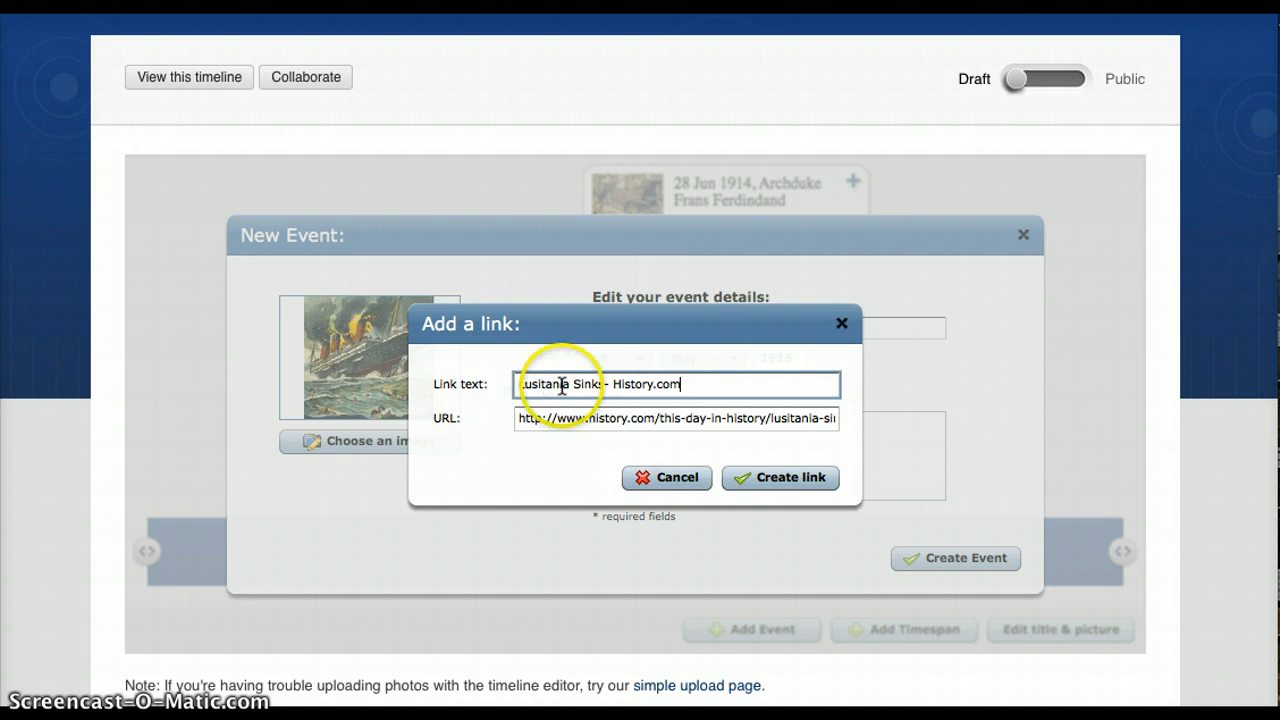
click(755, 477)
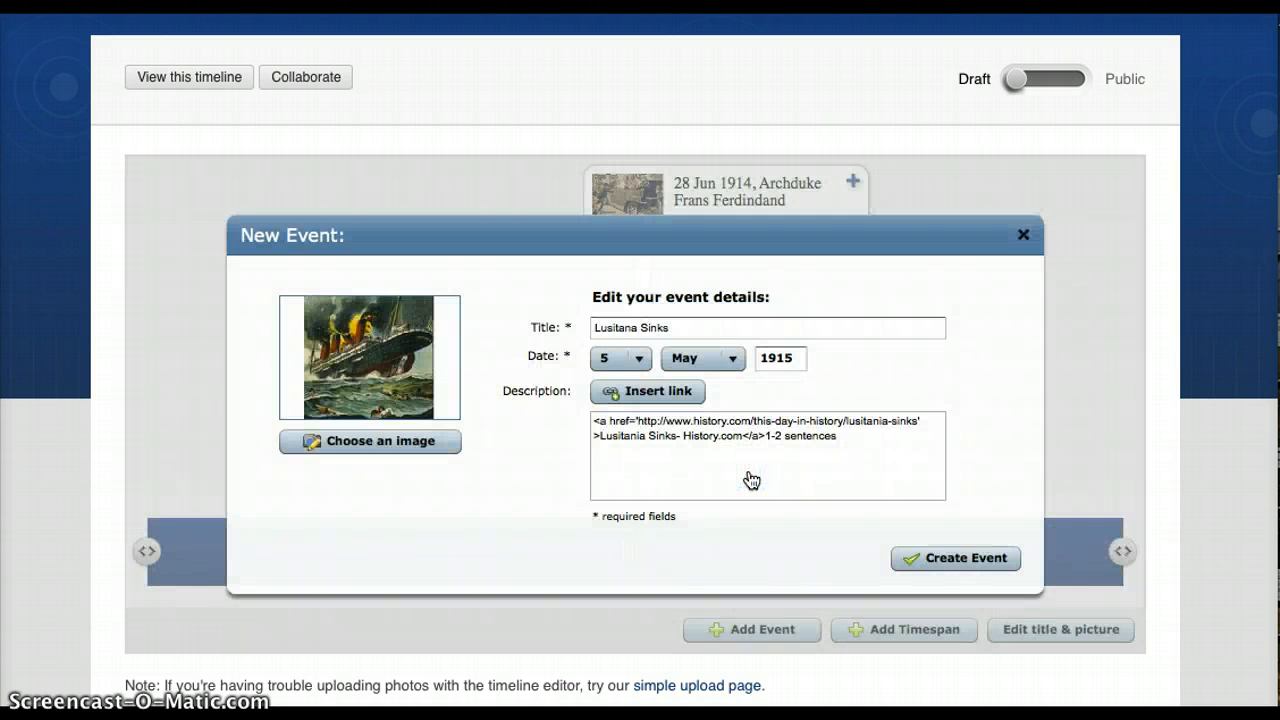
Change the day of the Lusitana Sinks event to 7 and create the event
click(637, 358)
click(614, 452)
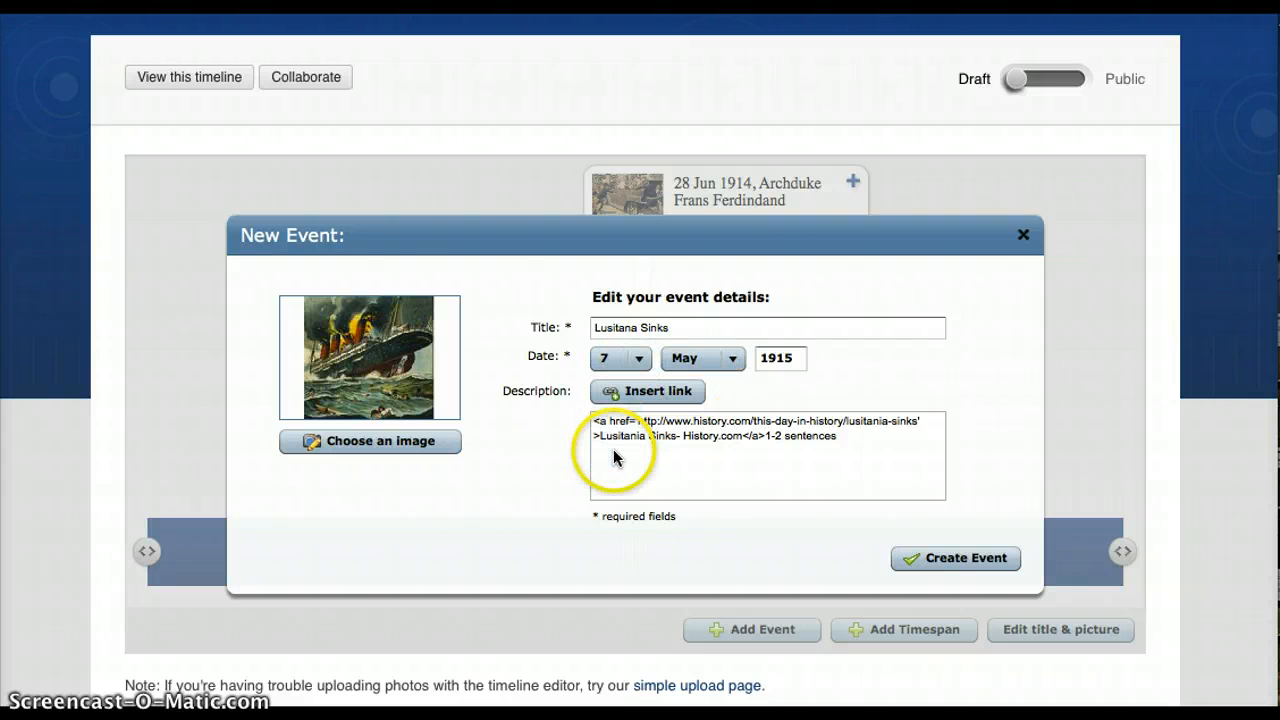
click(938, 558)
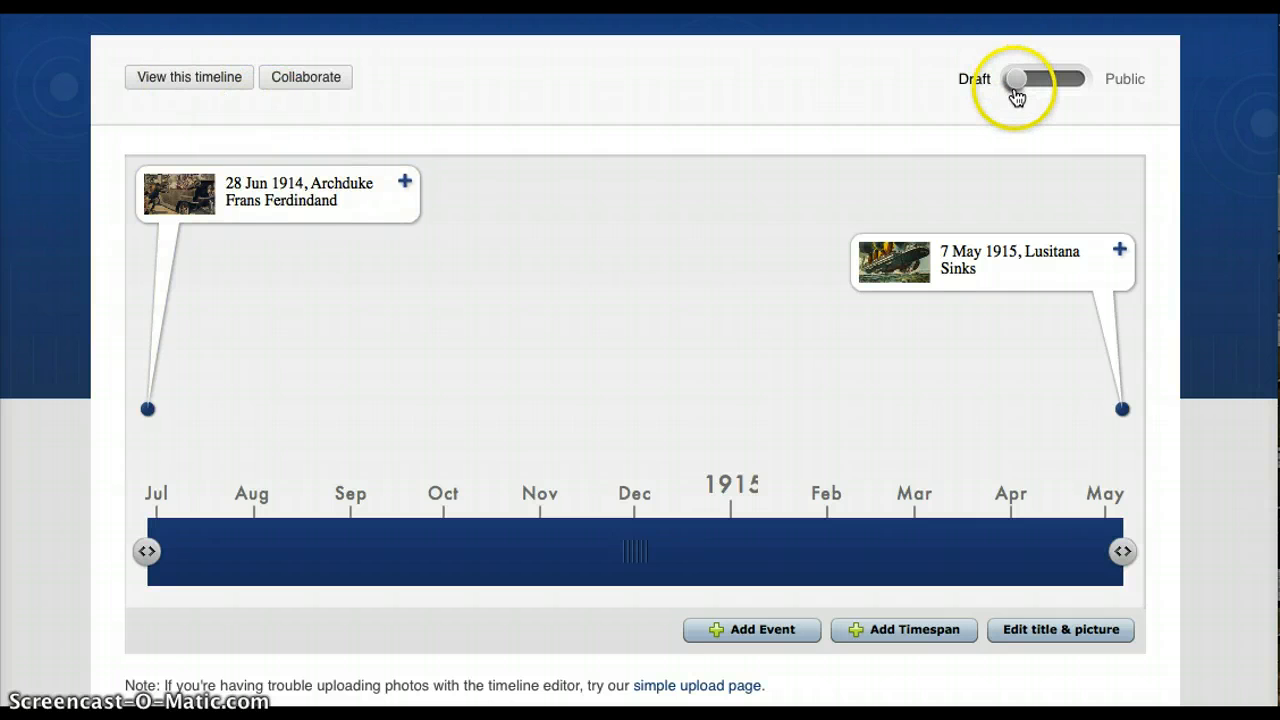
Switch the timeline from draft to public and open its viewing page
drag(1015, 80, 1085, 80)
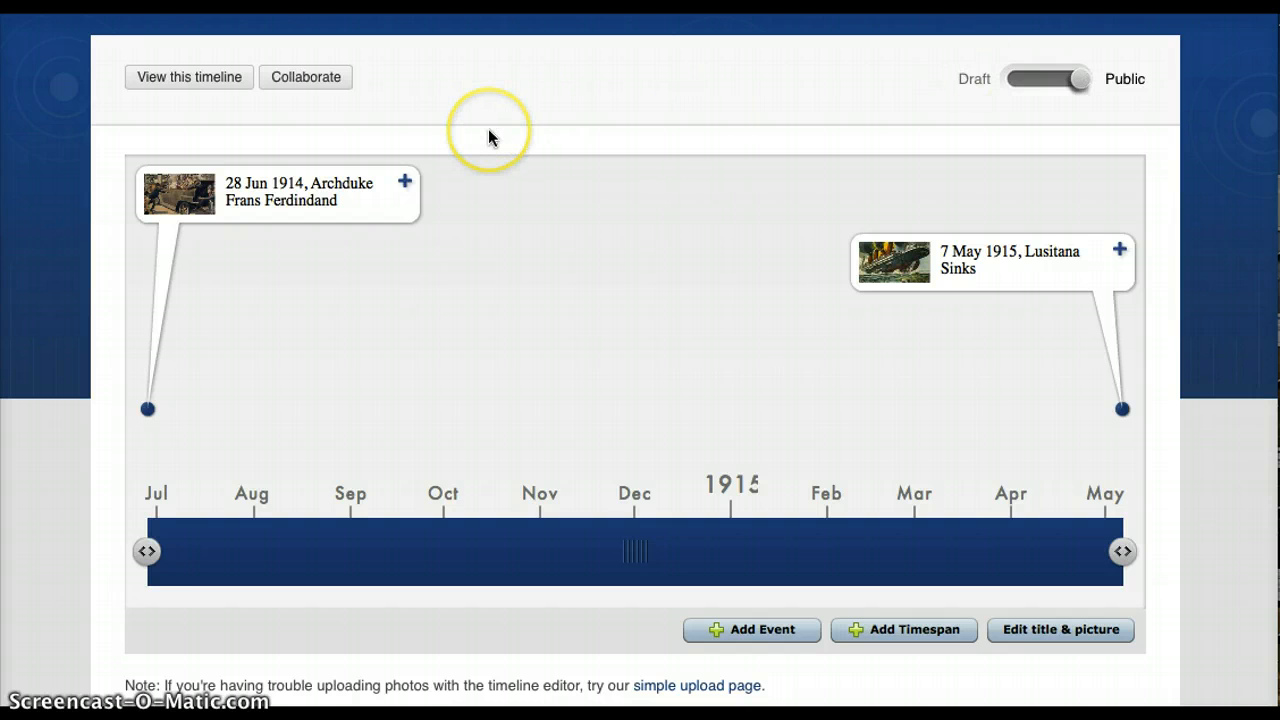
scroll(488, 135, down, 3)
scroll(488, 135, up, 3)
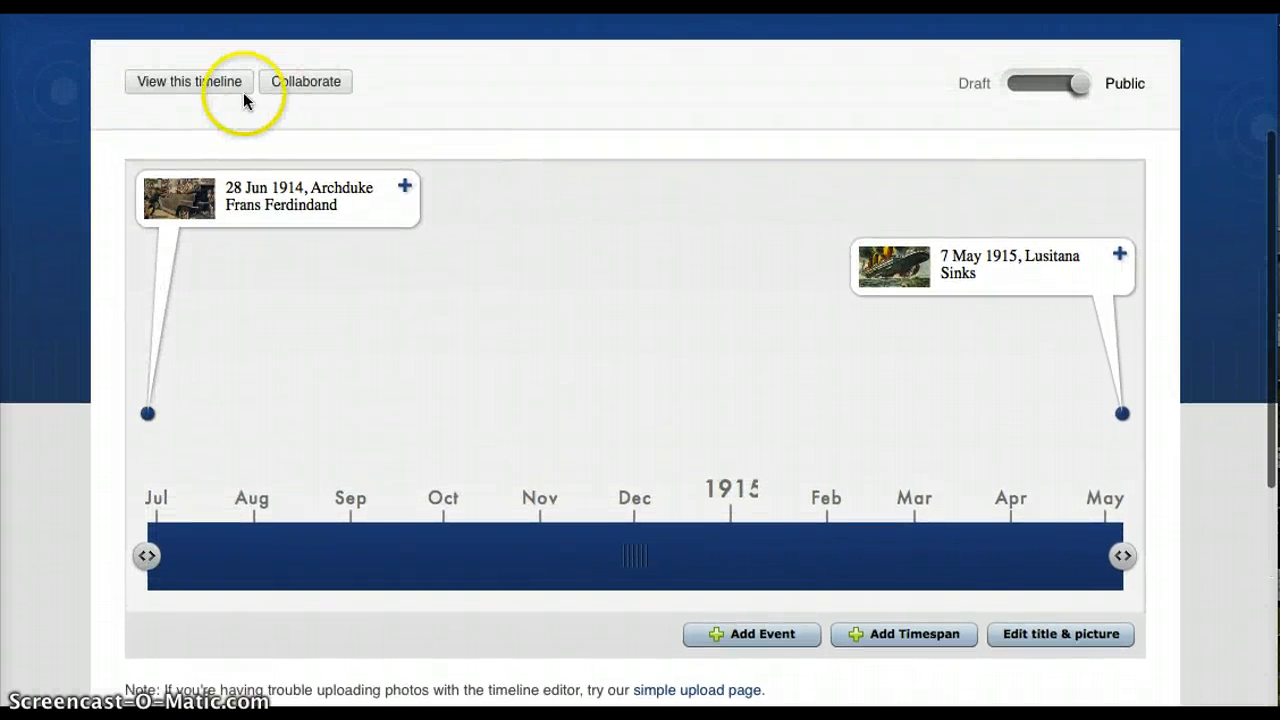
click(203, 90)
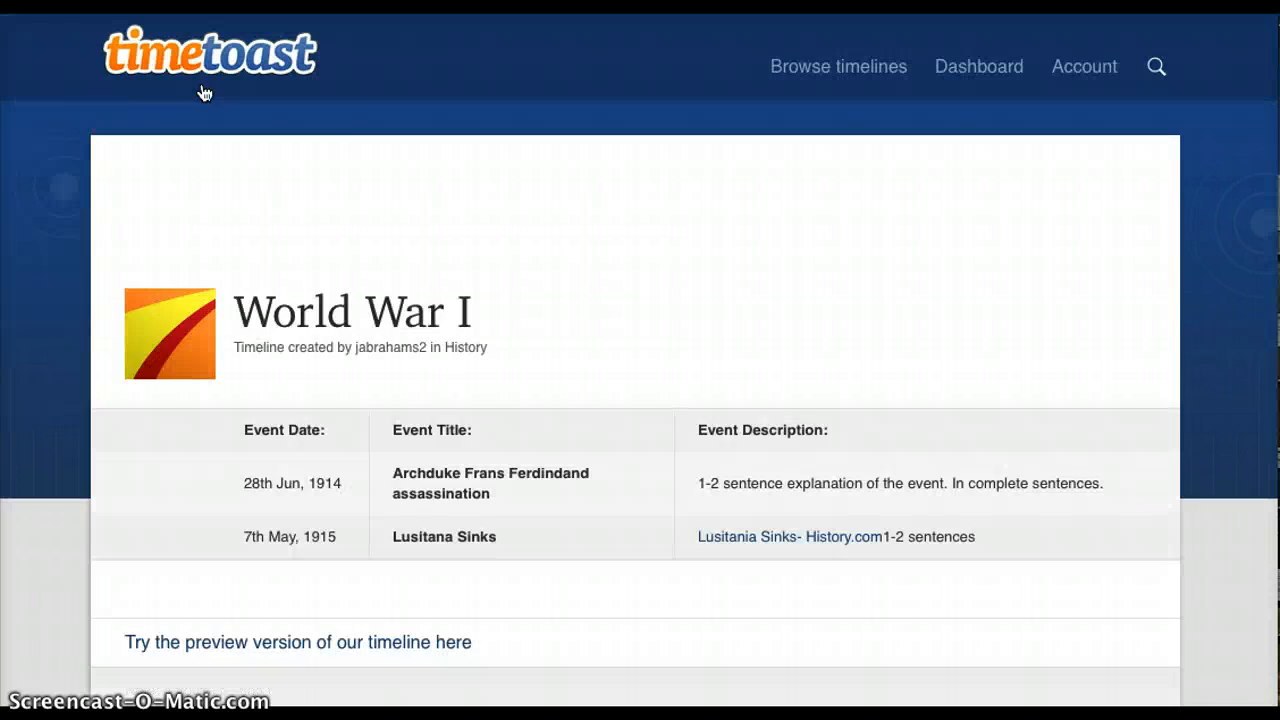
Open the World War I timeline's sharing options and copy the complete embed code
scroll(385, 270, down, 2)
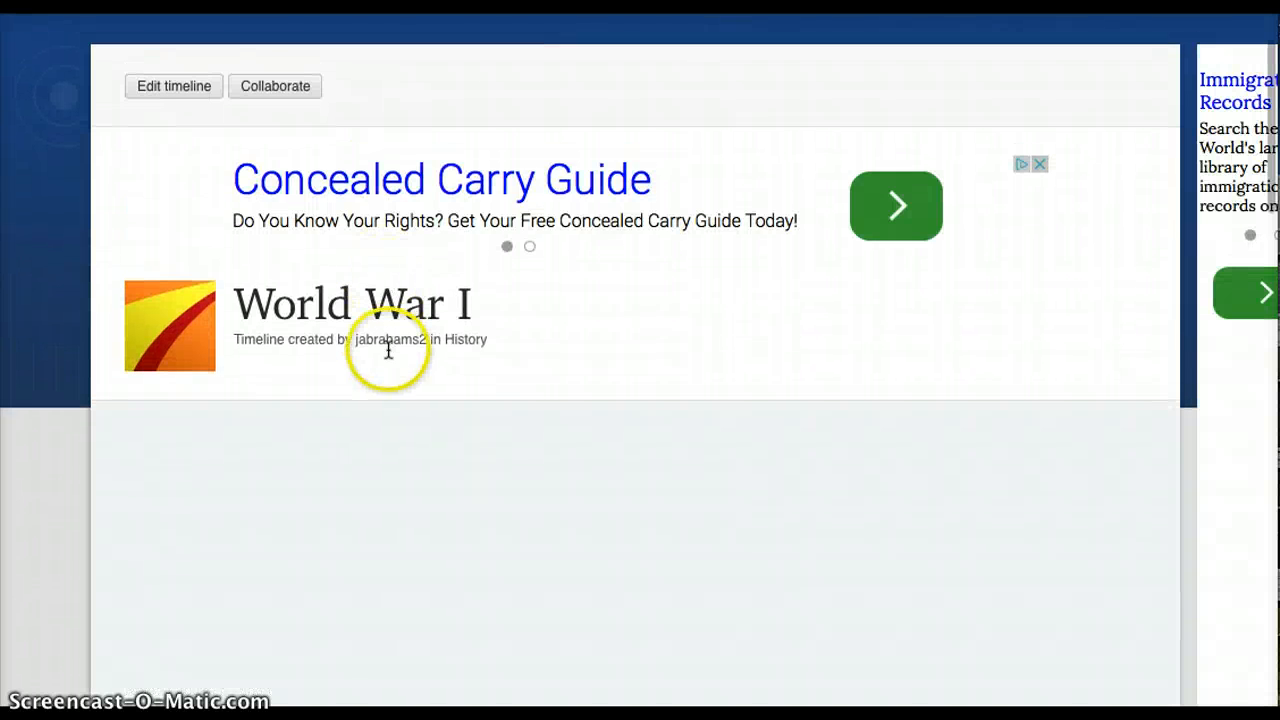
scroll(386, 349, down, 3)
scroll(388, 349, down, 3)
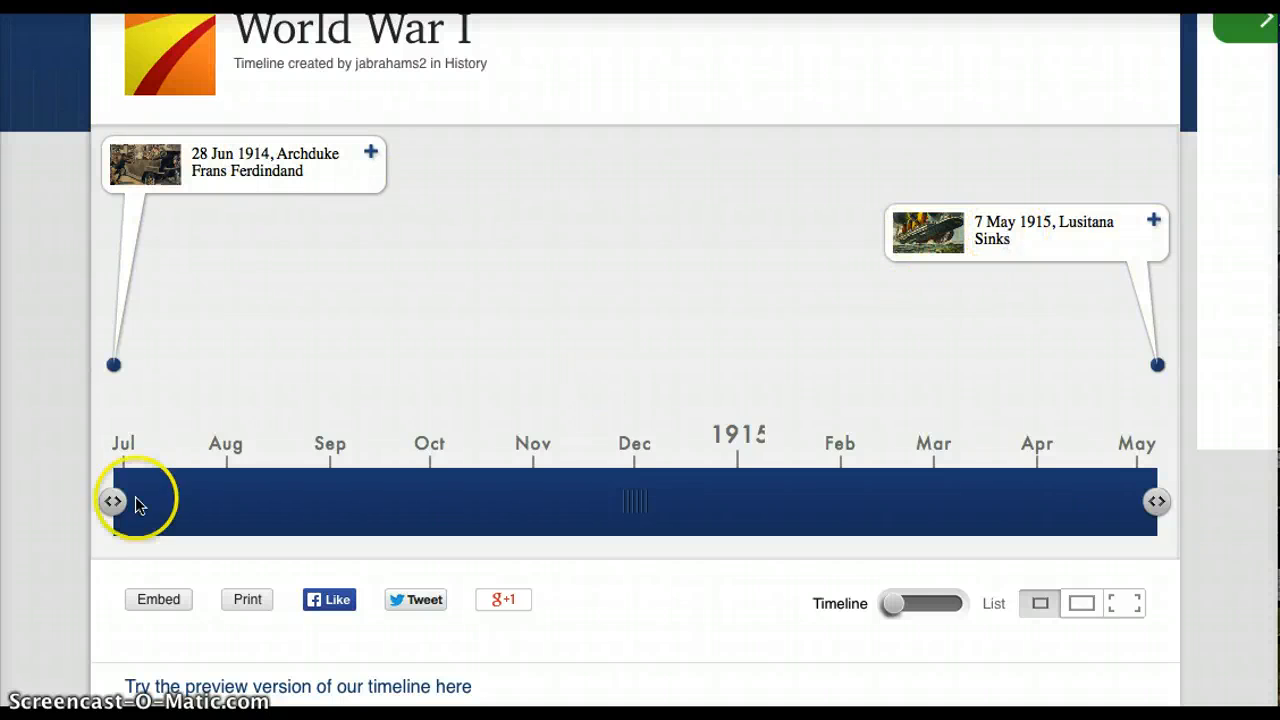
click(165, 605)
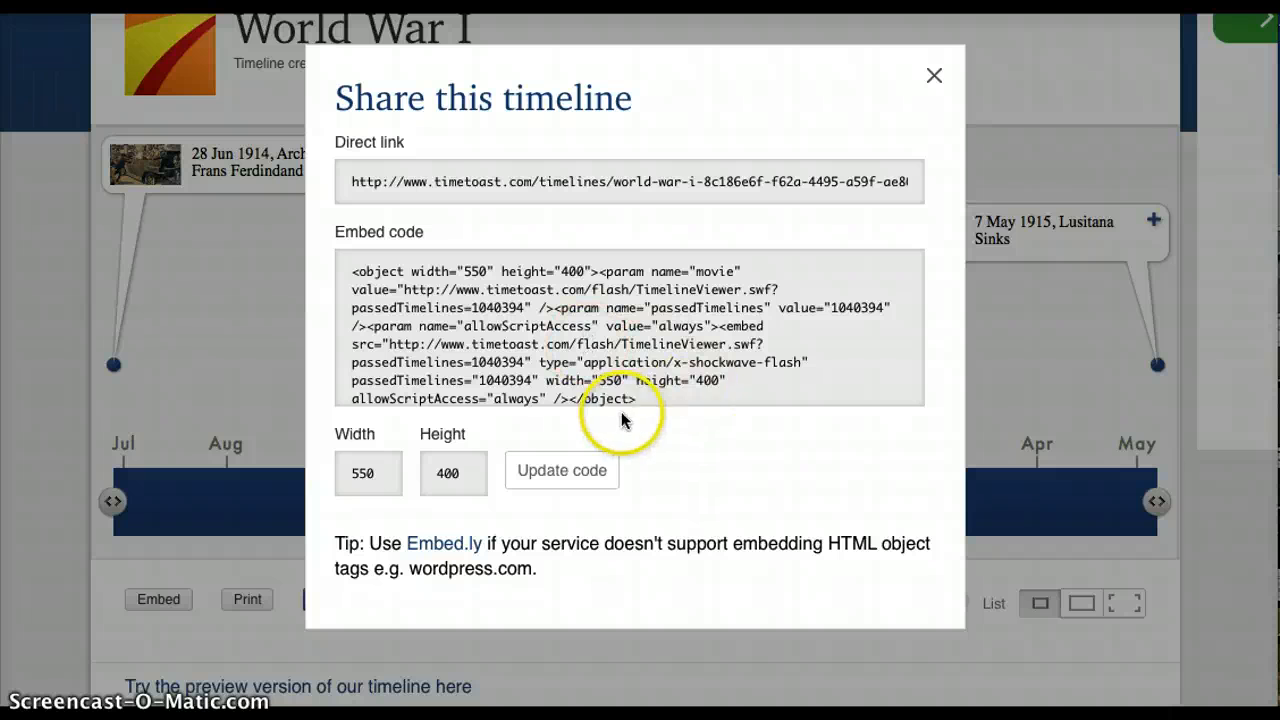
click(641, 403)
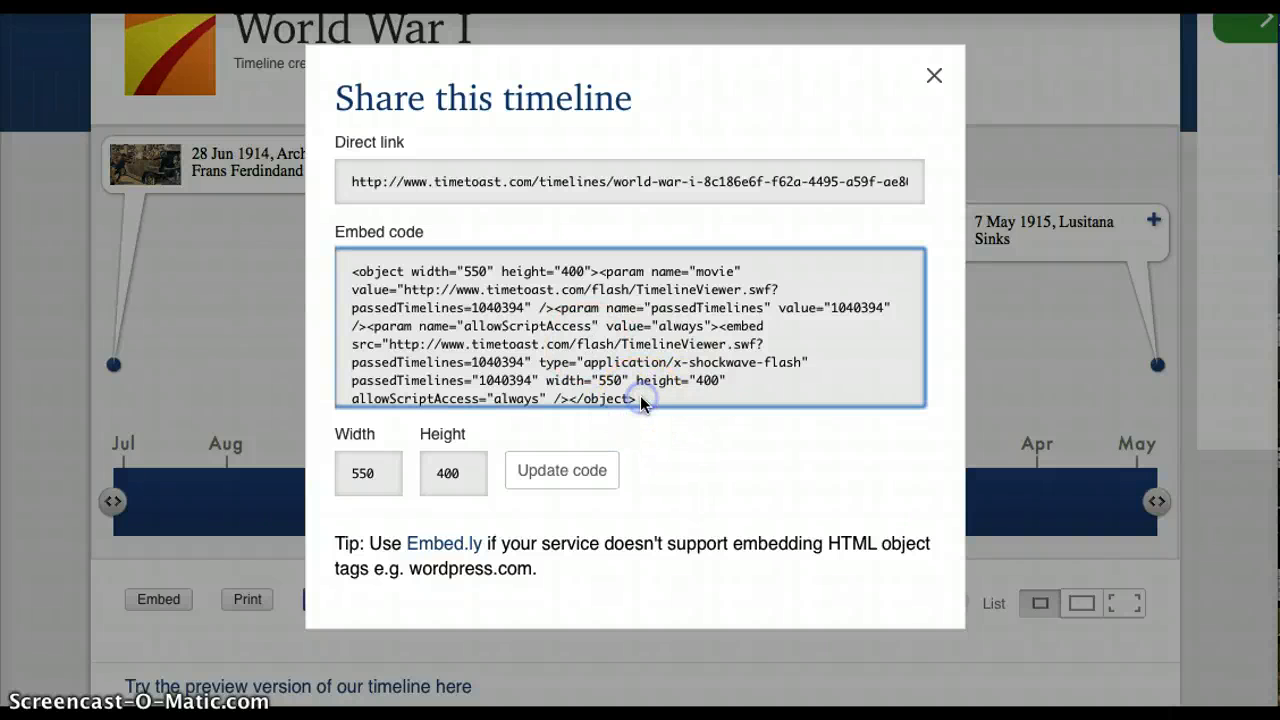
drag(641, 403, 731, 409)
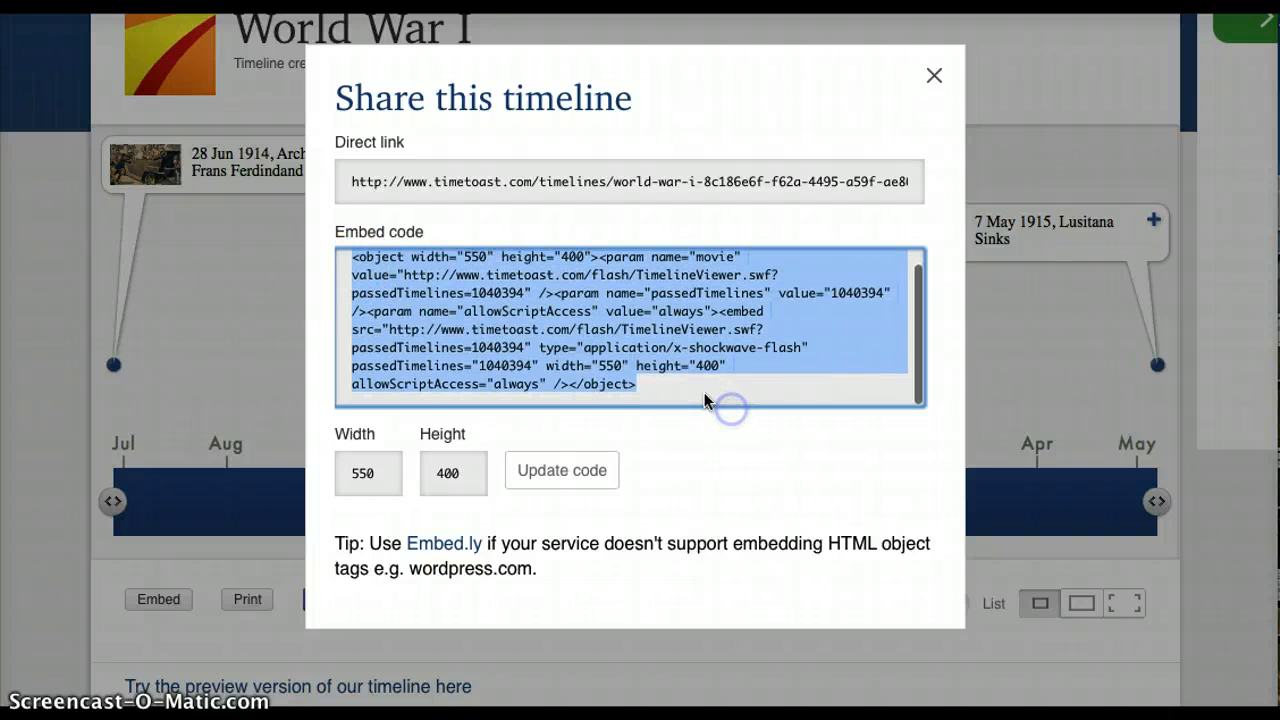
right_click(563, 325)
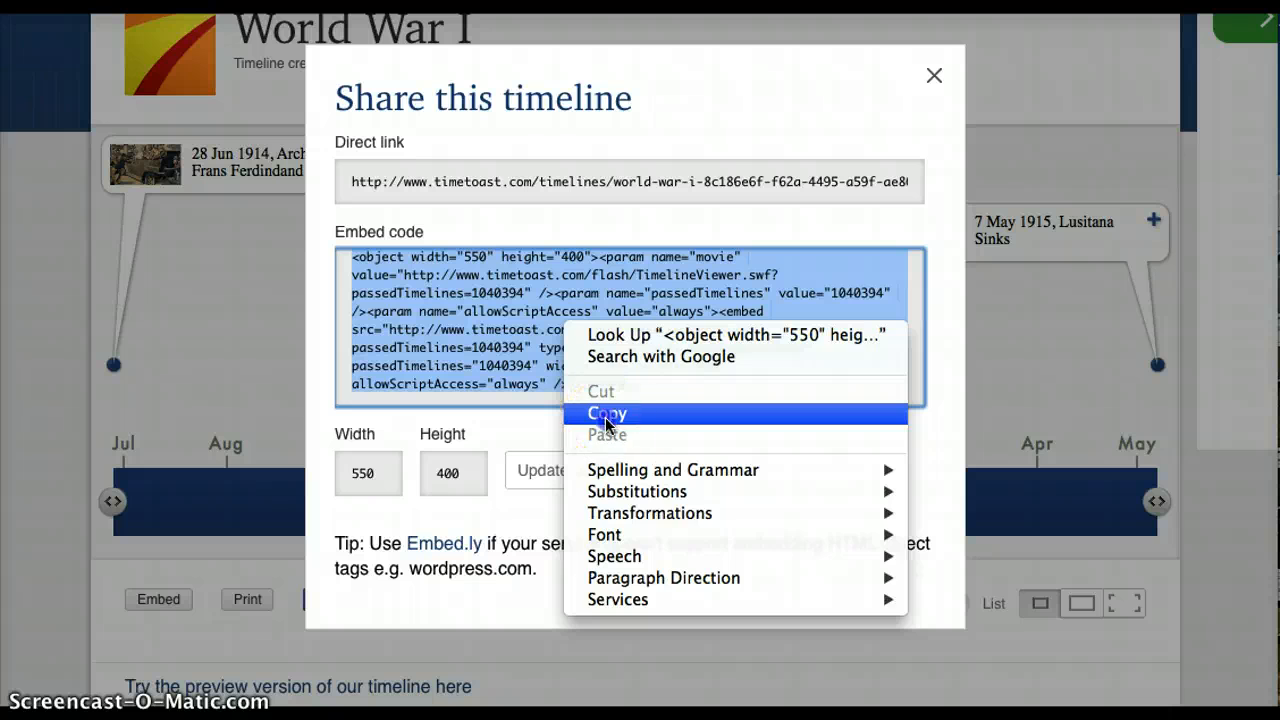
click(603, 413)
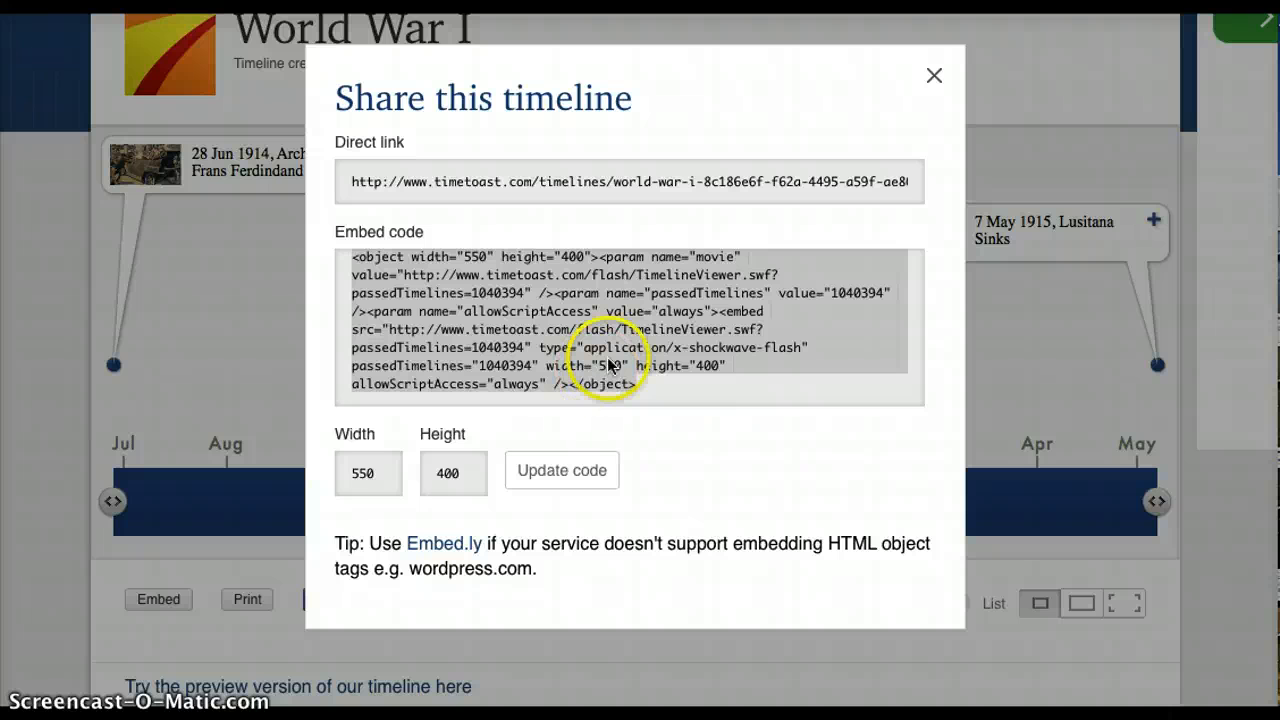
Switch to the Schoology course and open the Vietnam War Timeline discussion in the Vietnam War folder
click(838, 46)
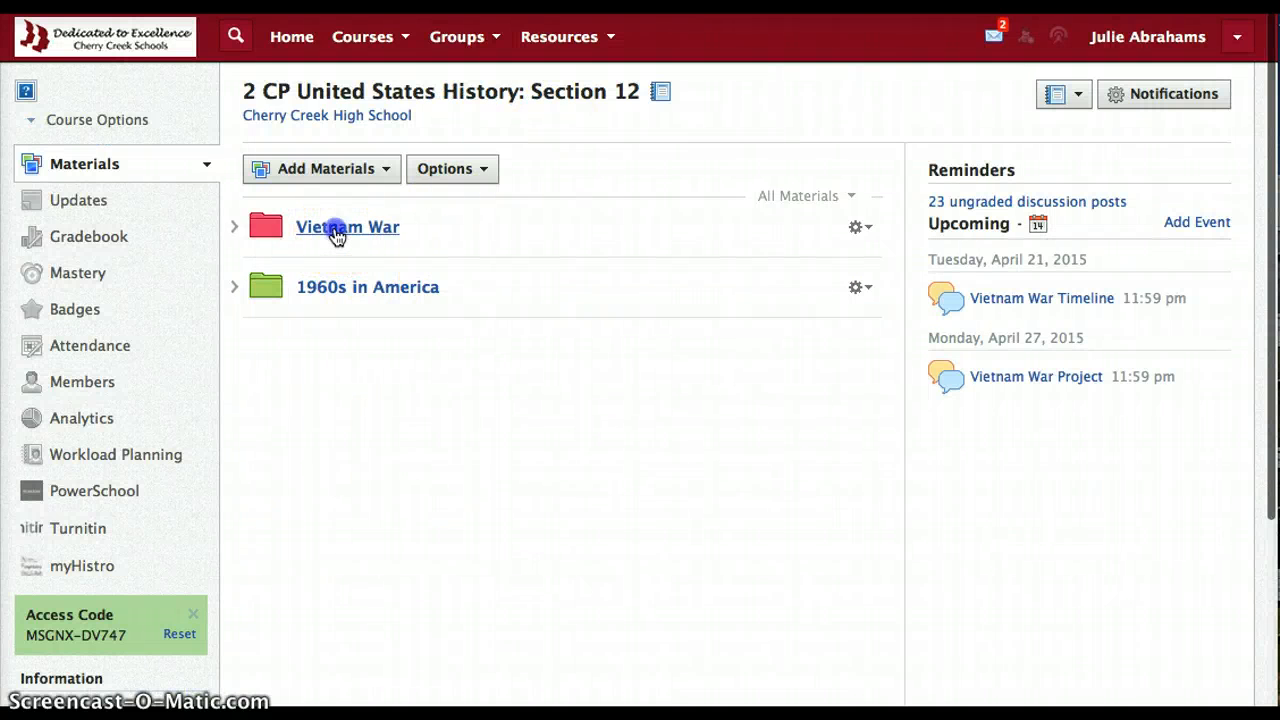
click(336, 230)
click(349, 234)
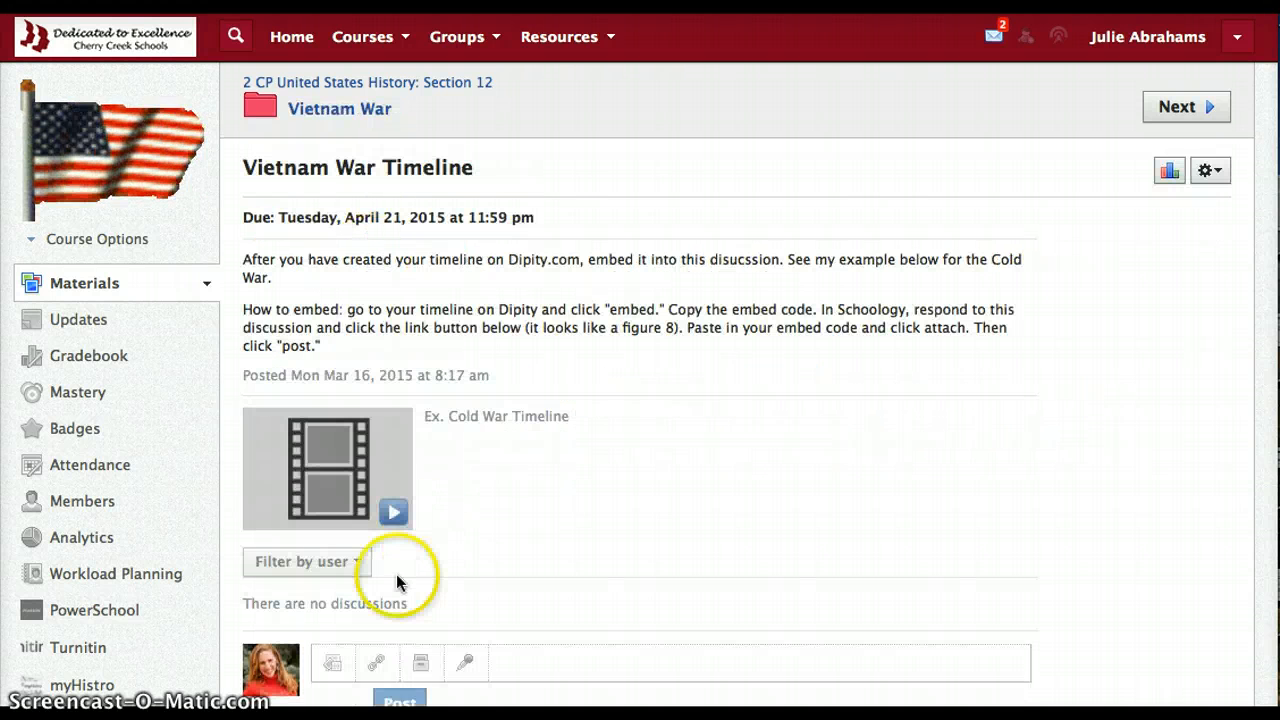
Start a reply to the discussion and attach the copied embed code with the title "My timeline!"
scroll(393, 578, down, 5)
click(498, 506)
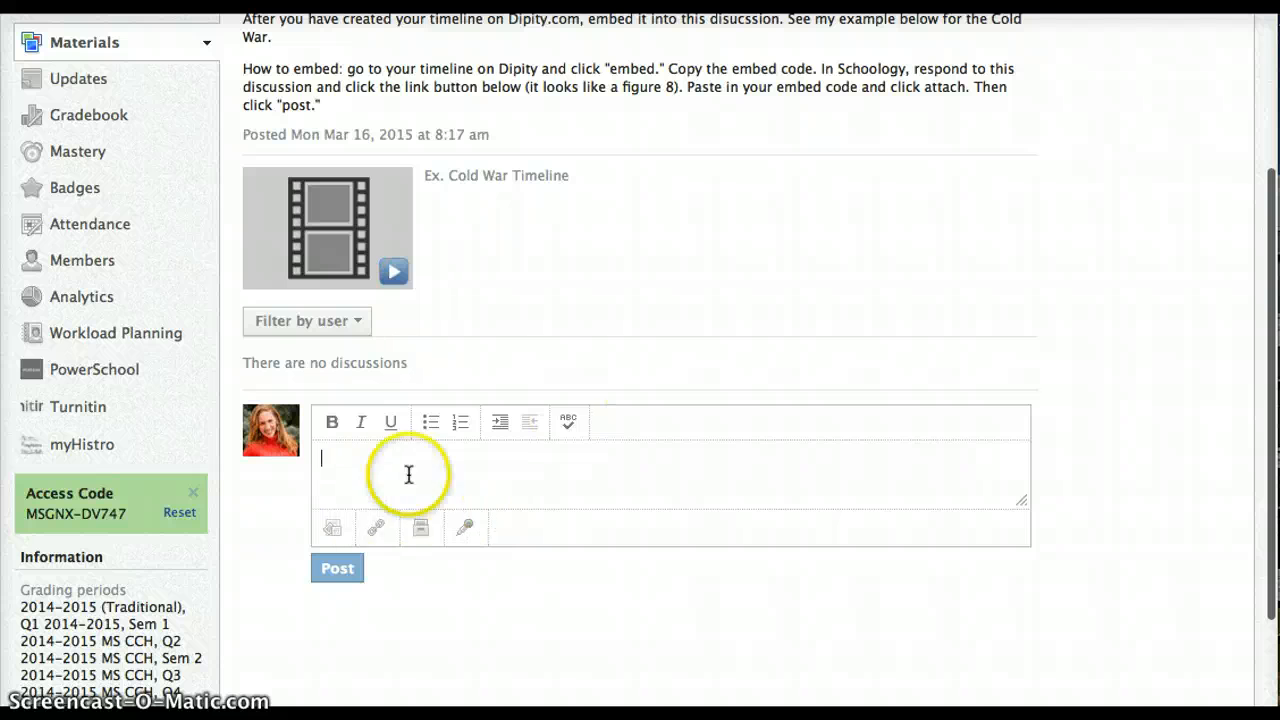
click(376, 530)
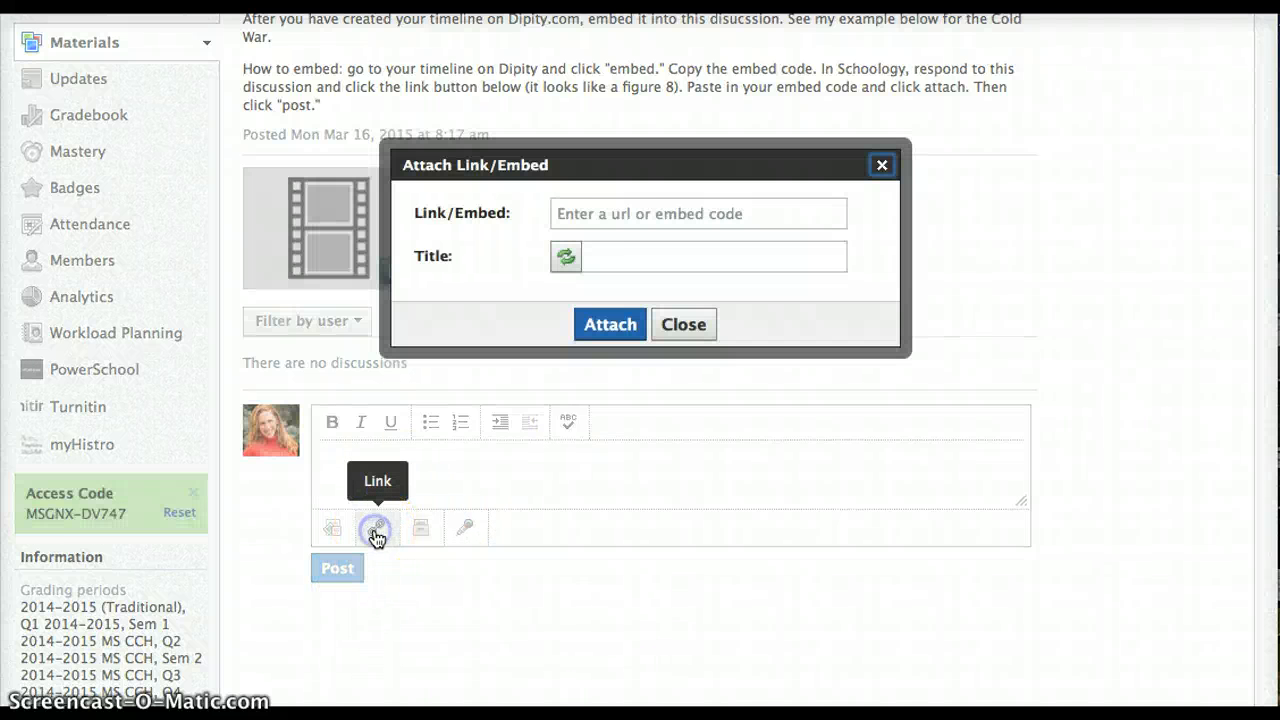
click(583, 213)
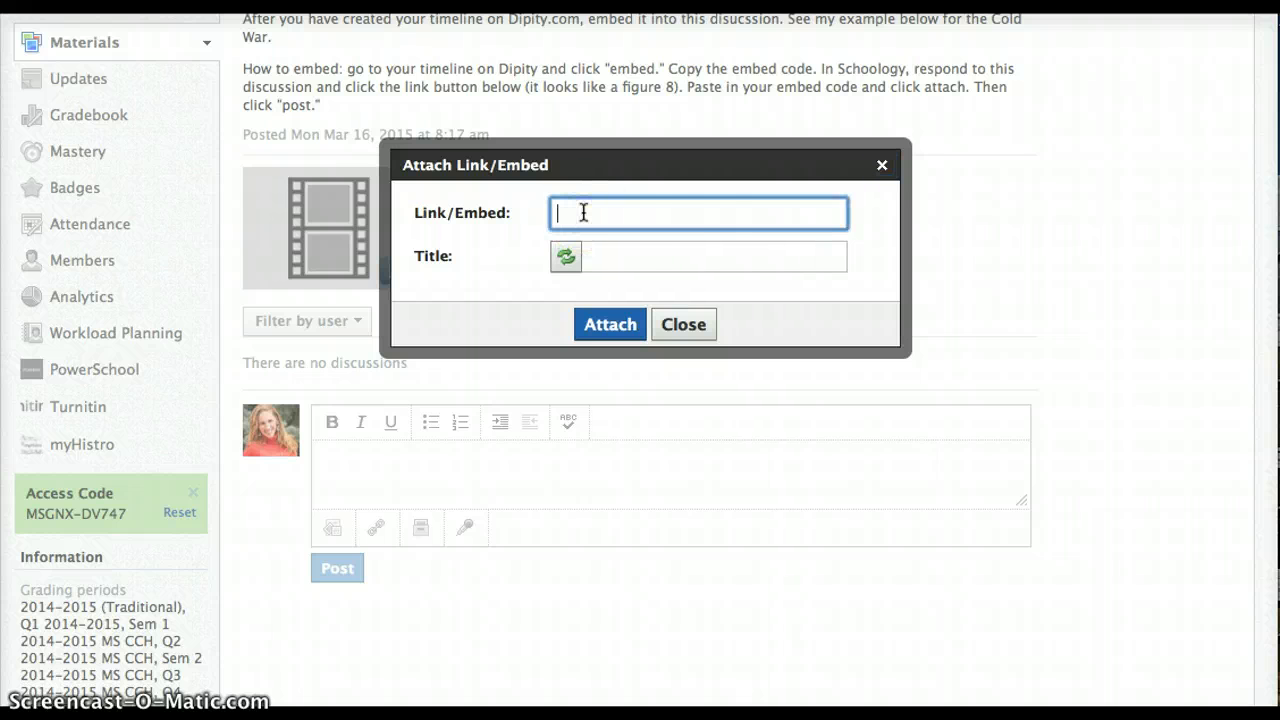
key(super+v)
click(643, 256)
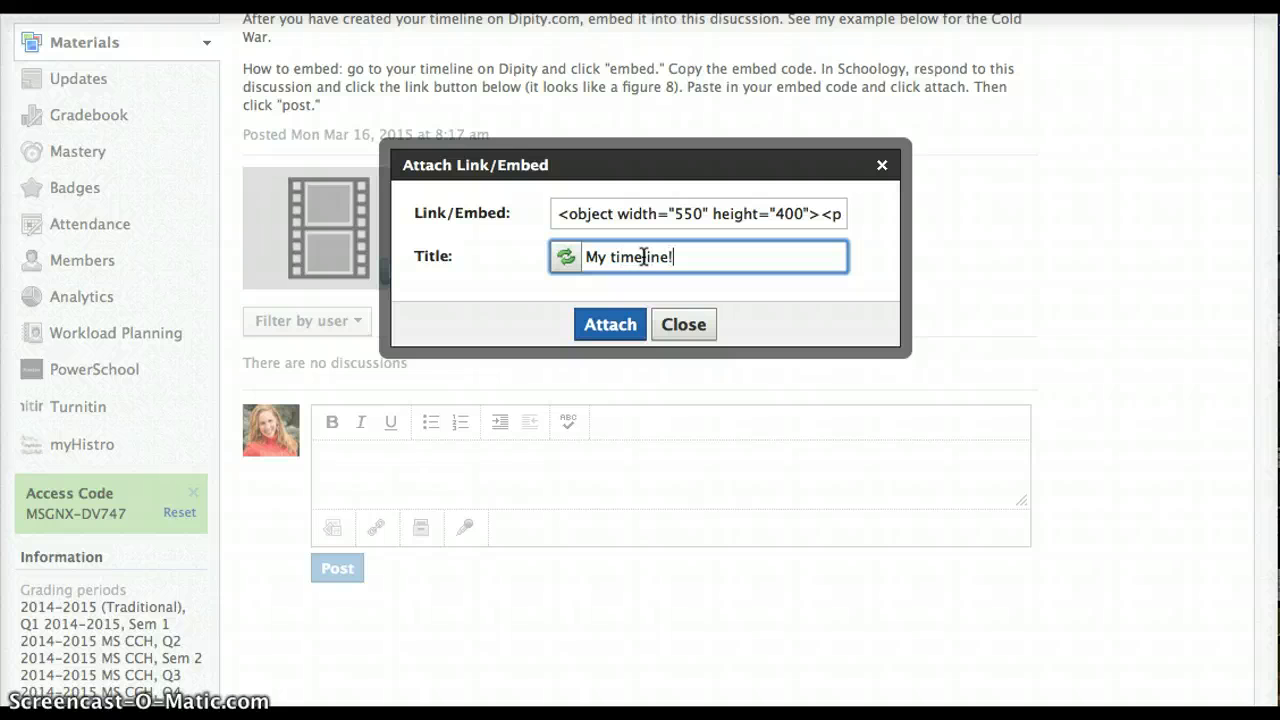
click(610, 324)
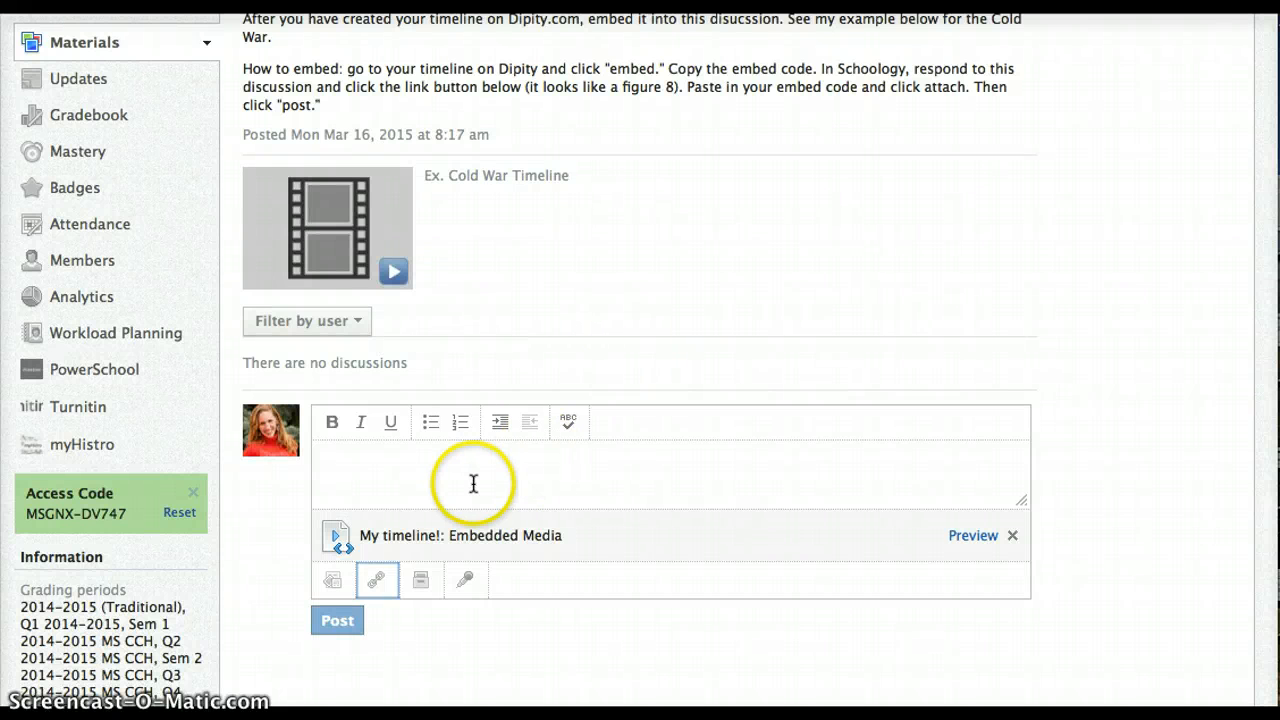
Enter a reply message with the teacher's name followed by "practice timeline", and preview the attached timeline embed
click(473, 484)
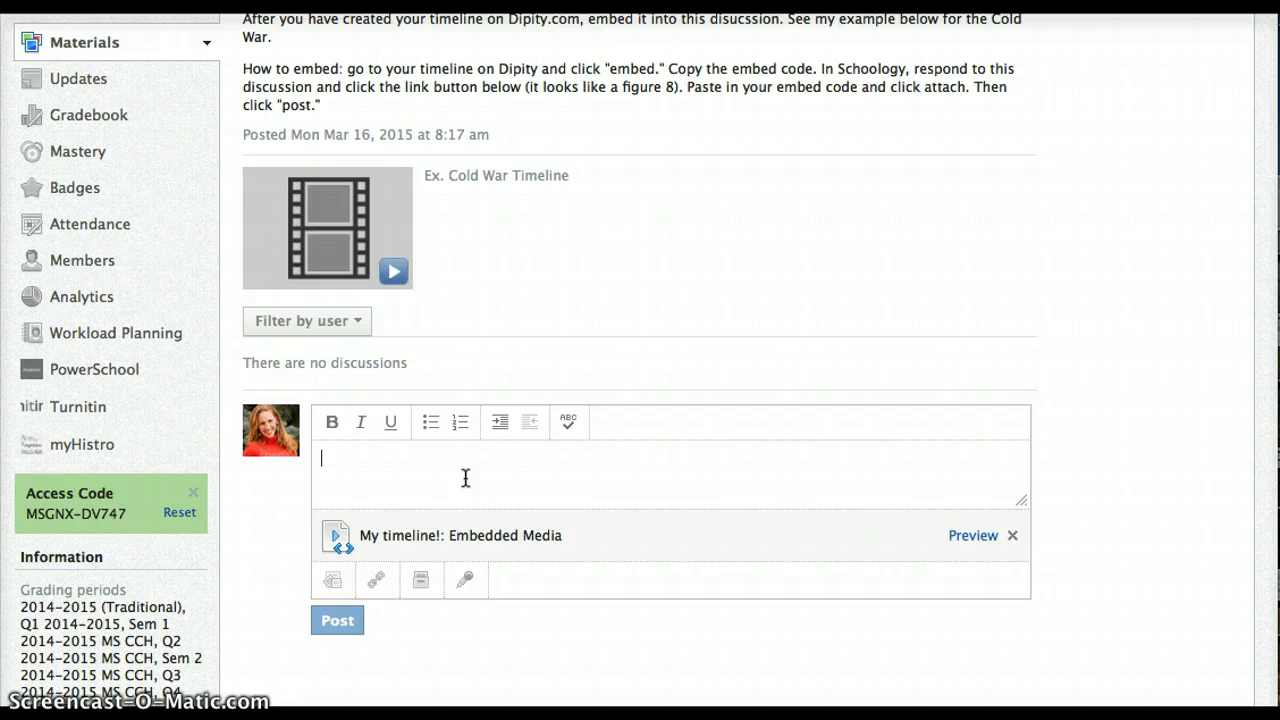
text(Ms. Abrahams practice timeline)
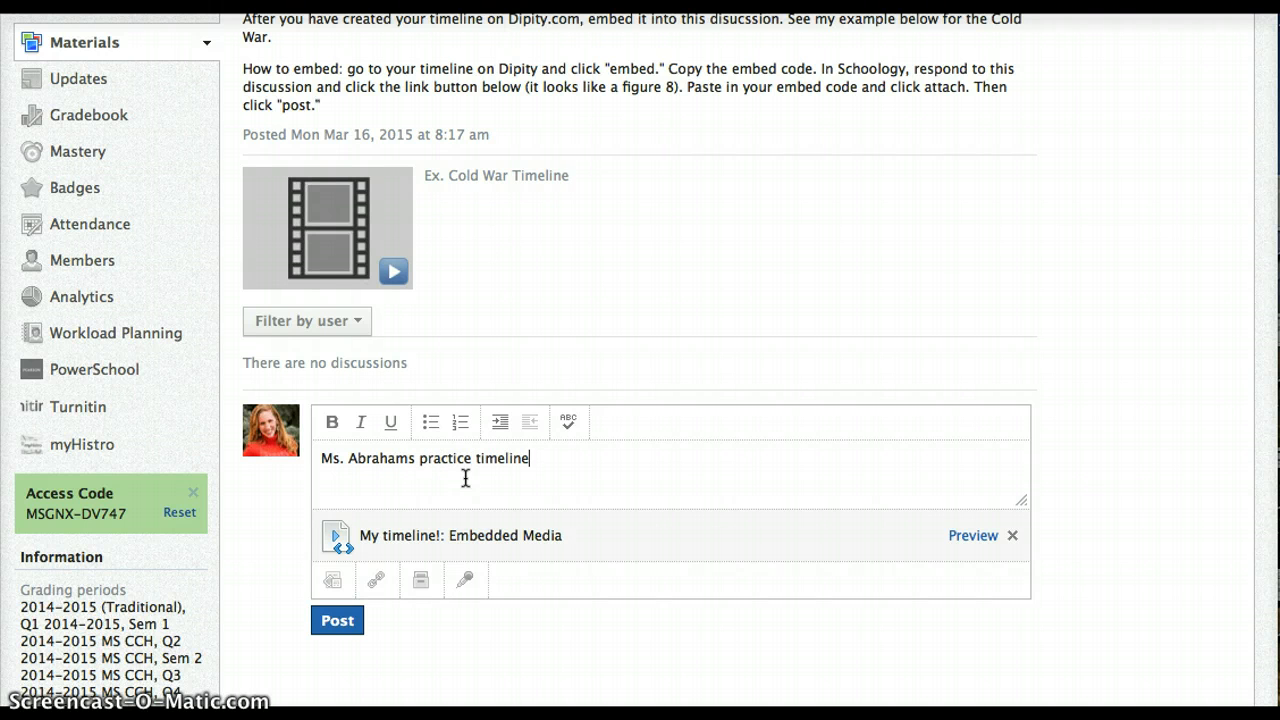
click(972, 535)
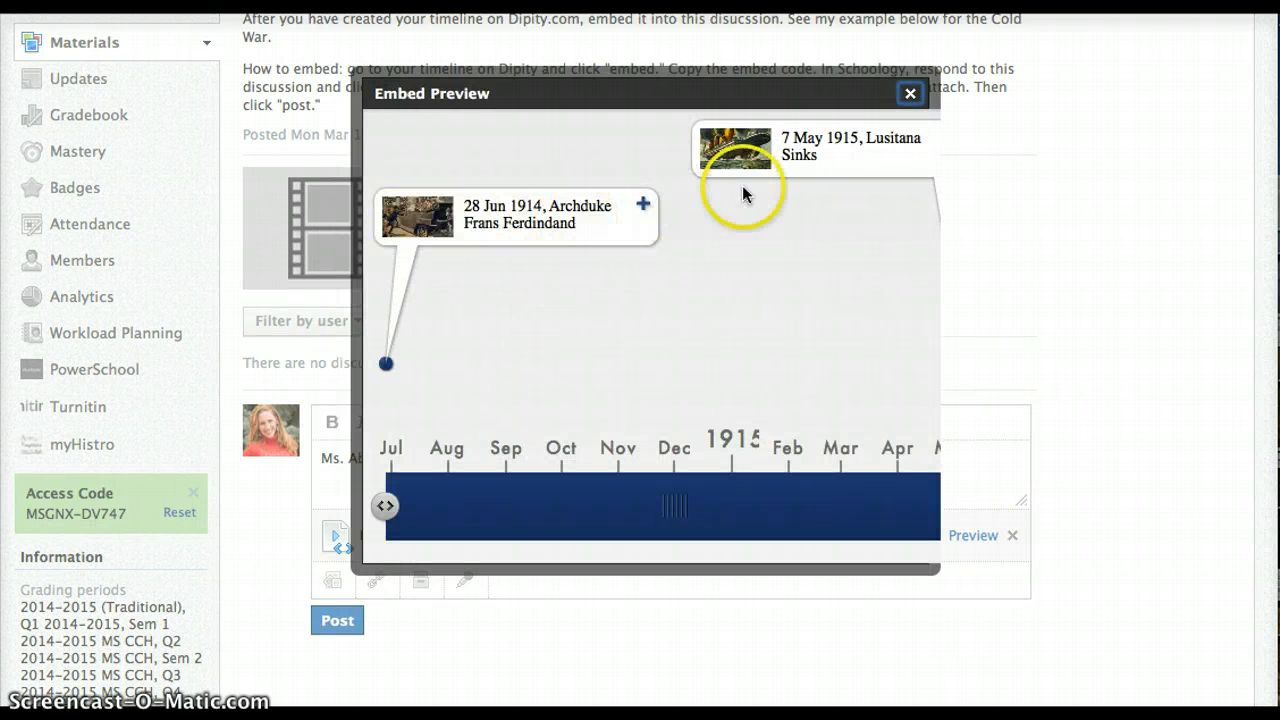
click(910, 93)
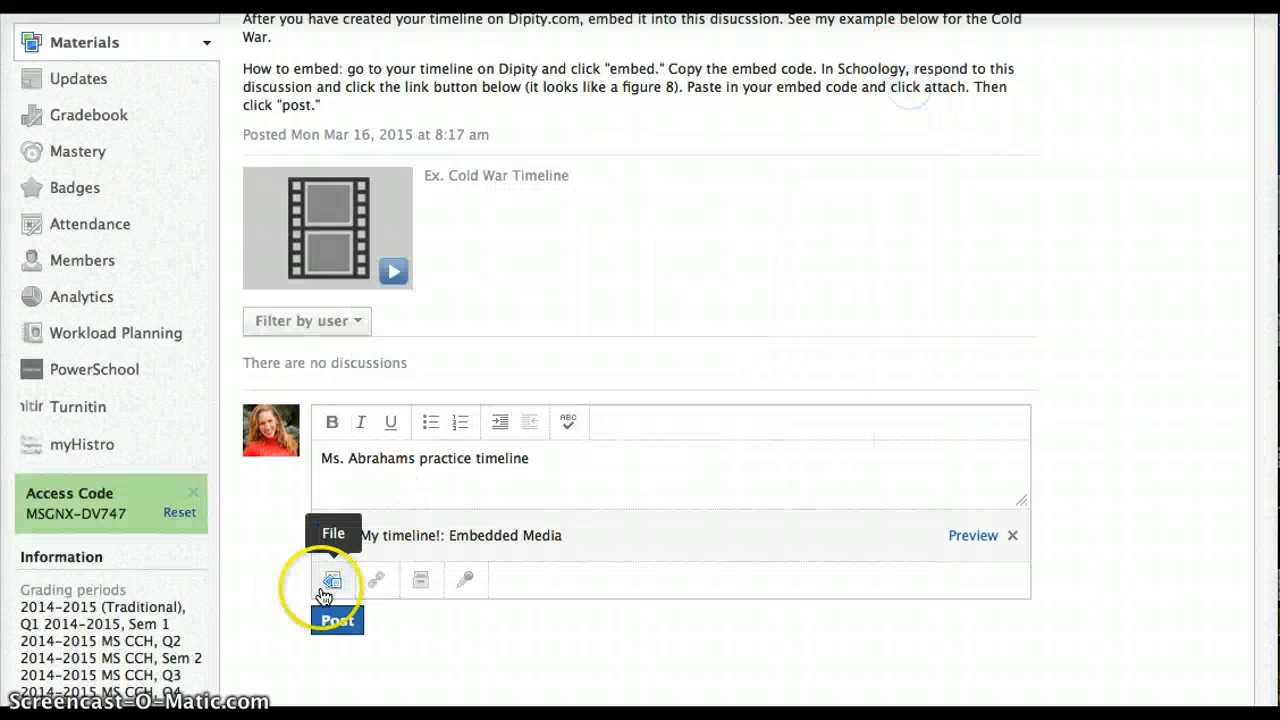
Post the reply to the discussion and open the embedded "My timeline!" media in it
click(330, 624)
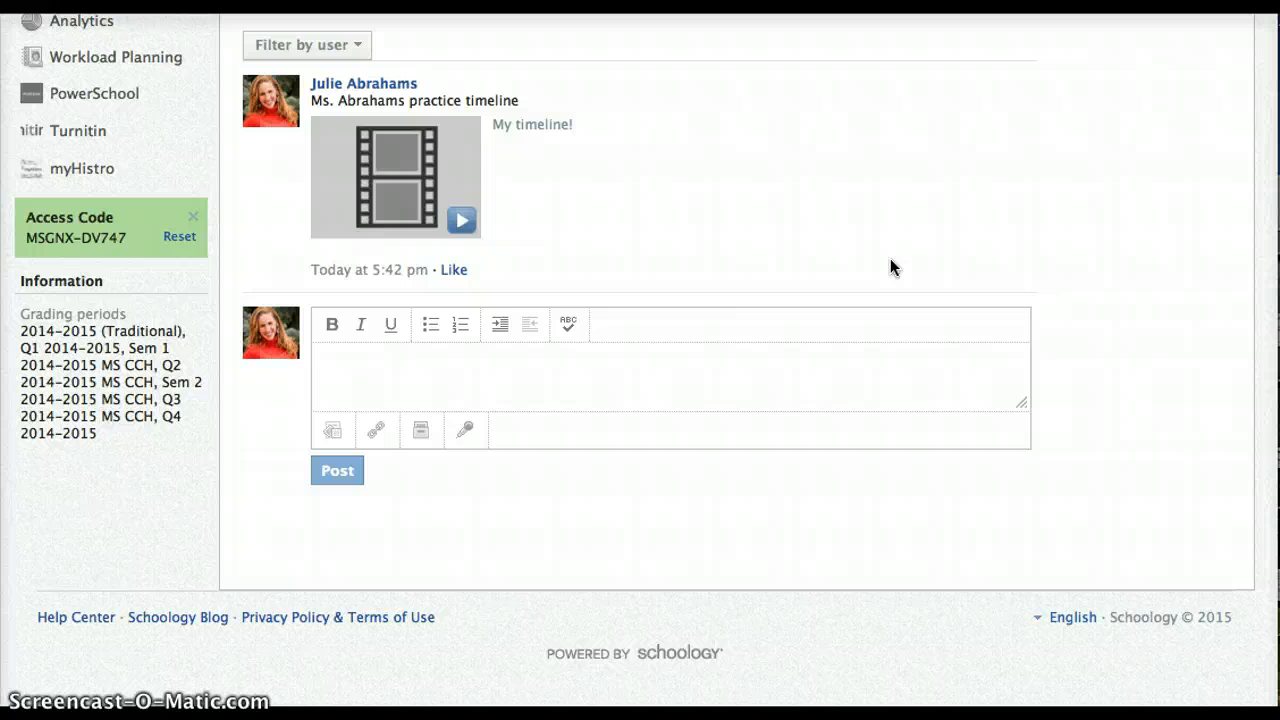
scroll(485, 513, down, 1)
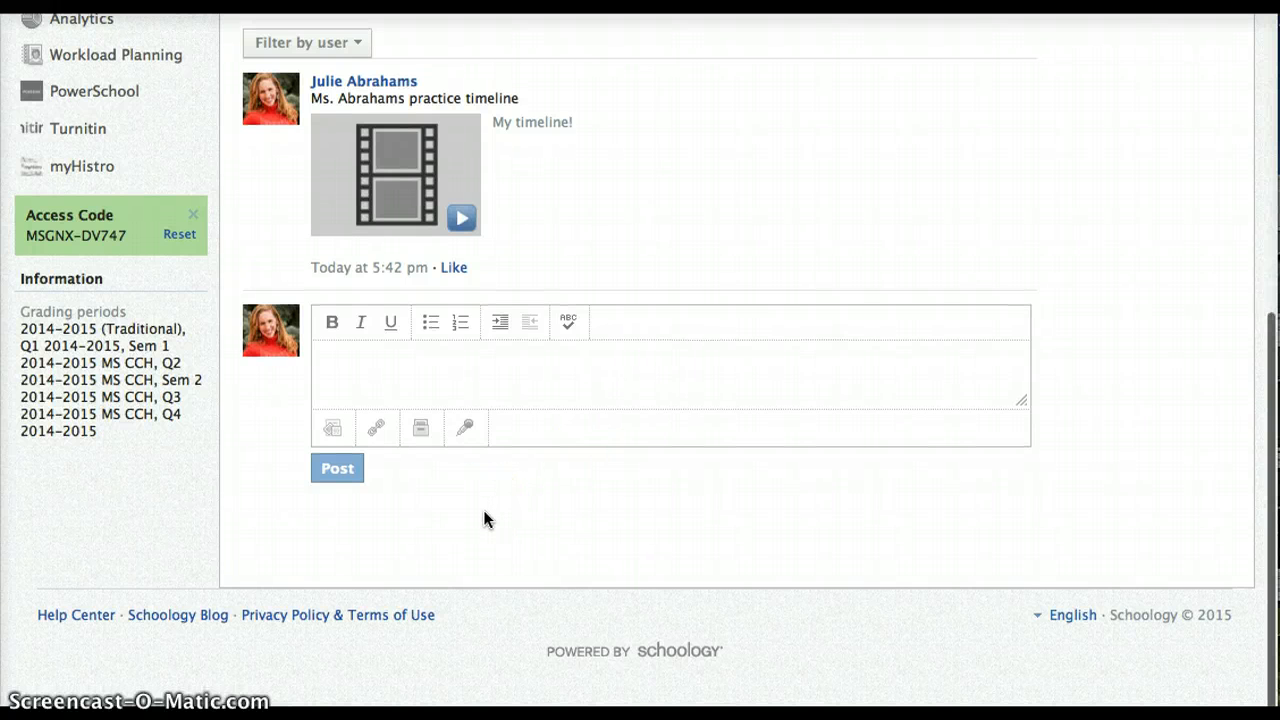
click(435, 218)
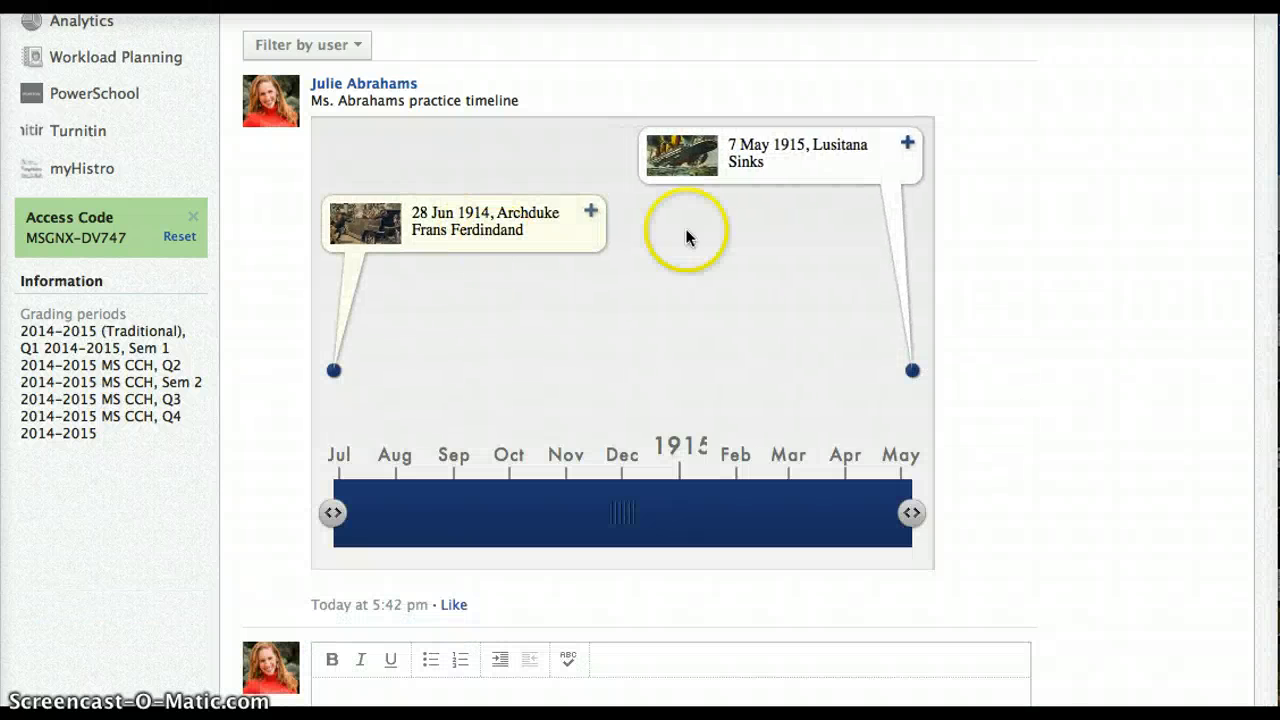